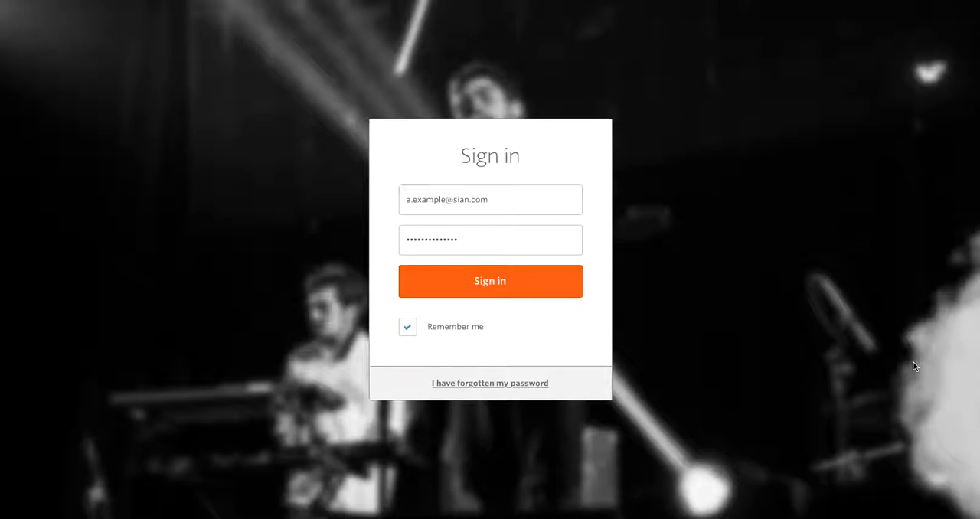
Step: Sign in with the prefilled account credentials and decline saving the password
{"action": "left_click", "coordinate": [502, 292]}
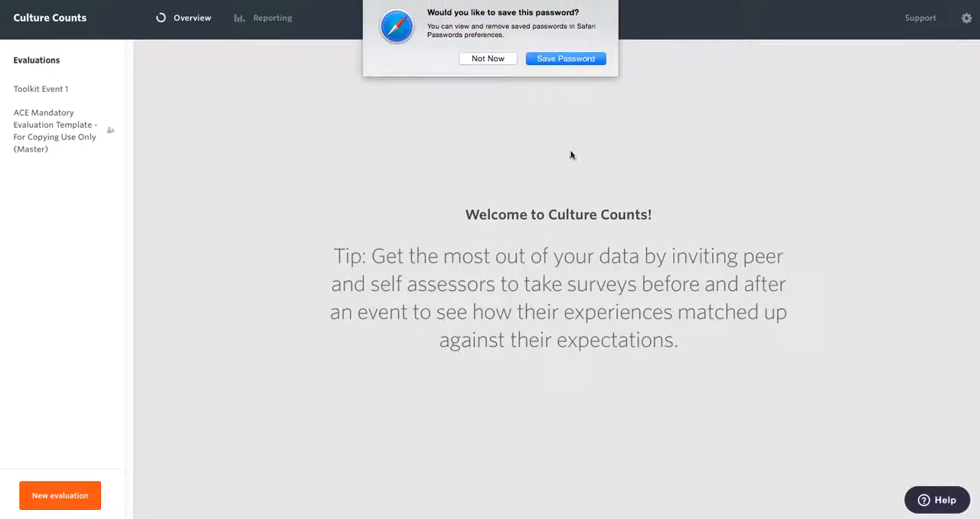
{"action": "left_click", "coordinate": [476, 62]}
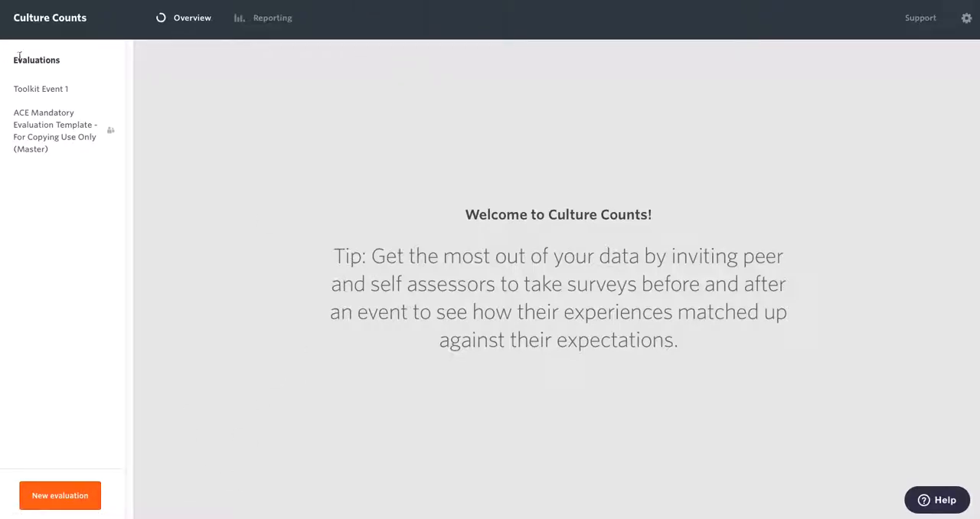
Step: Open the Design stage of Survey for Public Respondents Copy in the Toolkit Event 1 evaluation
{"action": "left_click", "coordinate": [48, 91]}
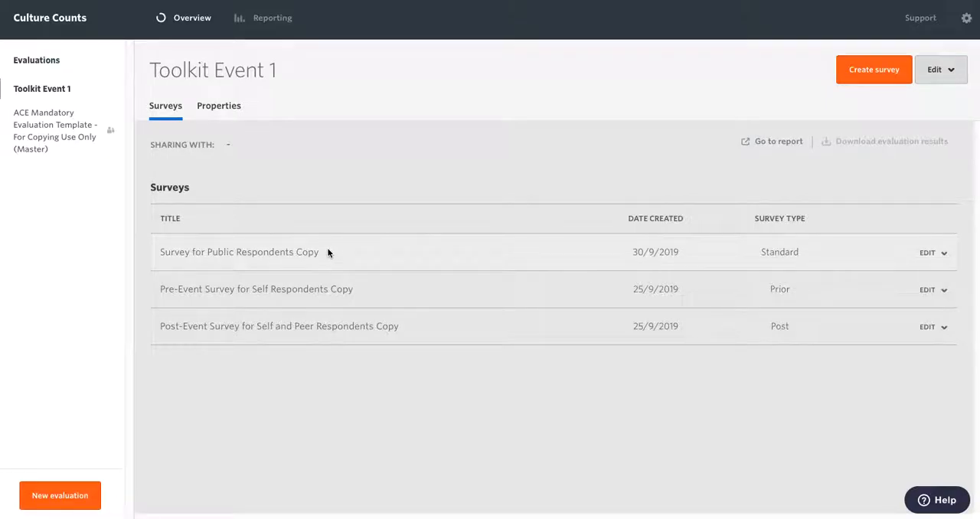
{"action": "left_click", "coordinate": [288, 255]}
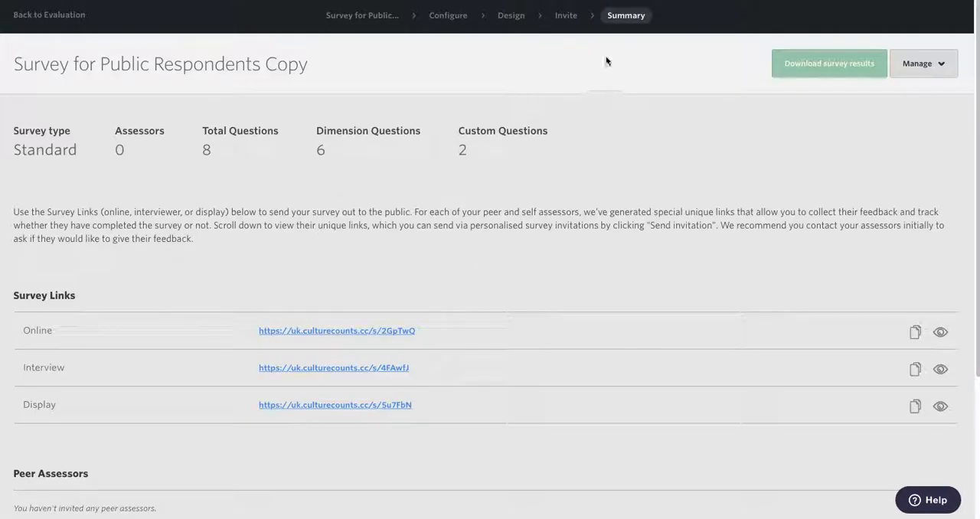
{"action": "left_click", "coordinate": [518, 16]}
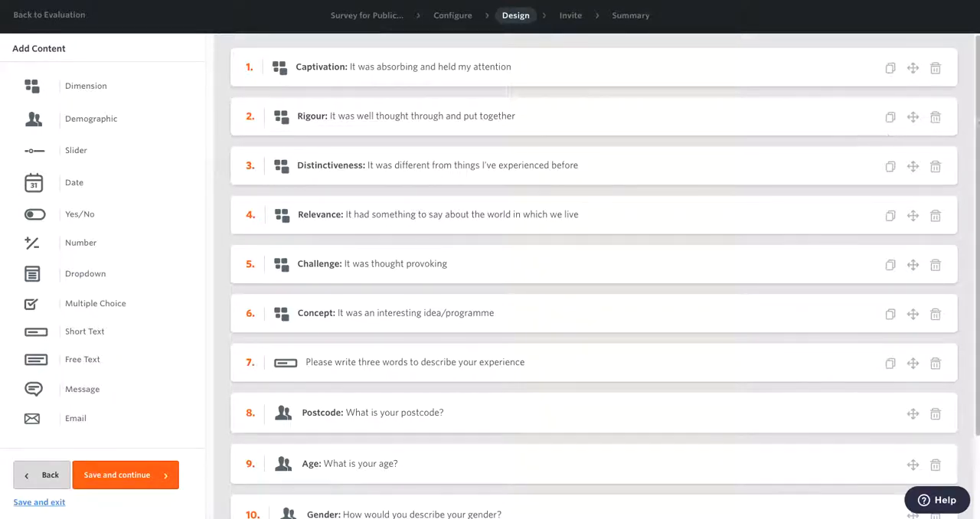
{"action": "left_click_drag", "start_coordinate": [972, 126], "coordinate": [952, 92]}
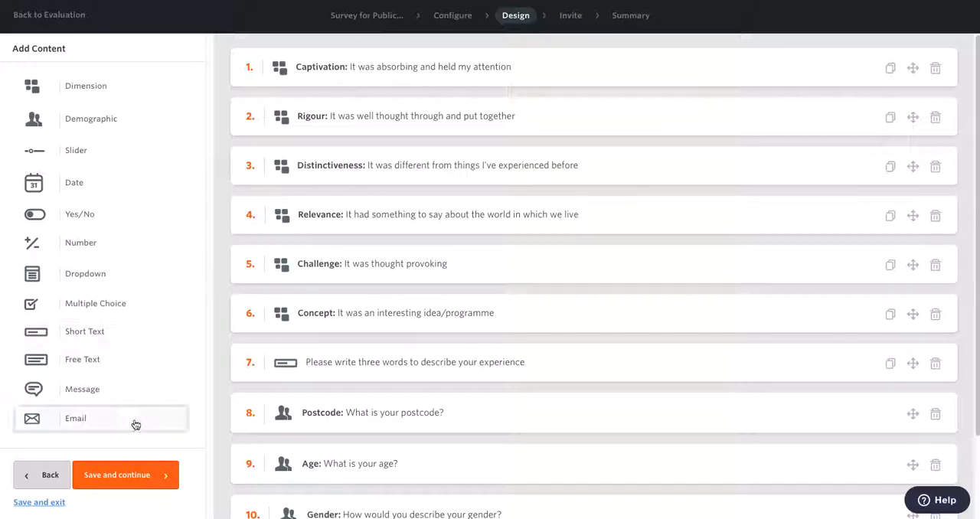
Step: Add a Dropdown question to the survey with the question text "How did you get here today?"
{"action": "left_click", "coordinate": [114, 278]}
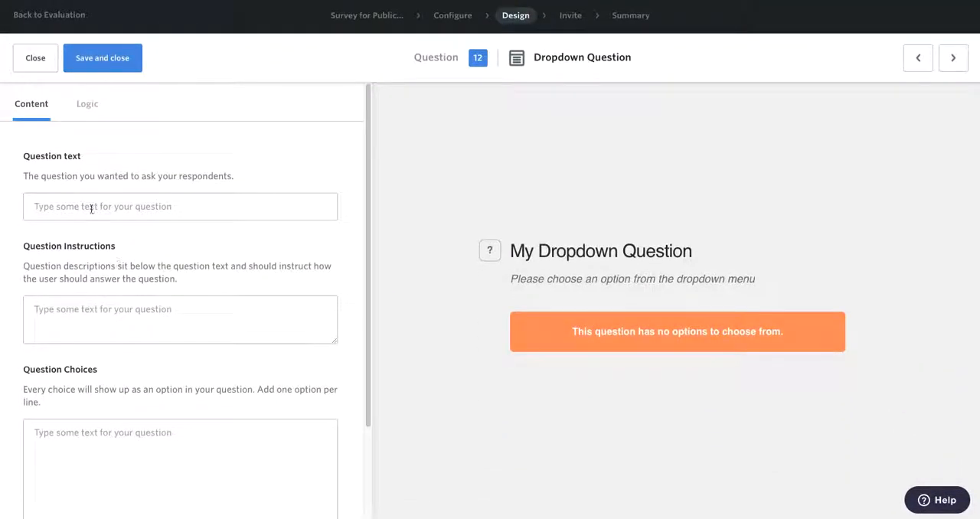
{"action": "left_click", "coordinate": [100, 209]}
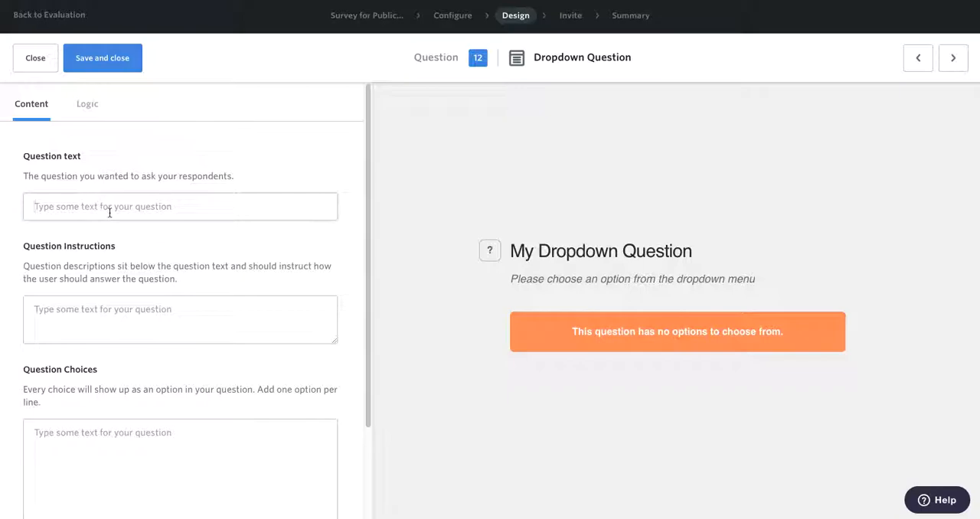
{"action": "type", "text": "How did you get here t"}
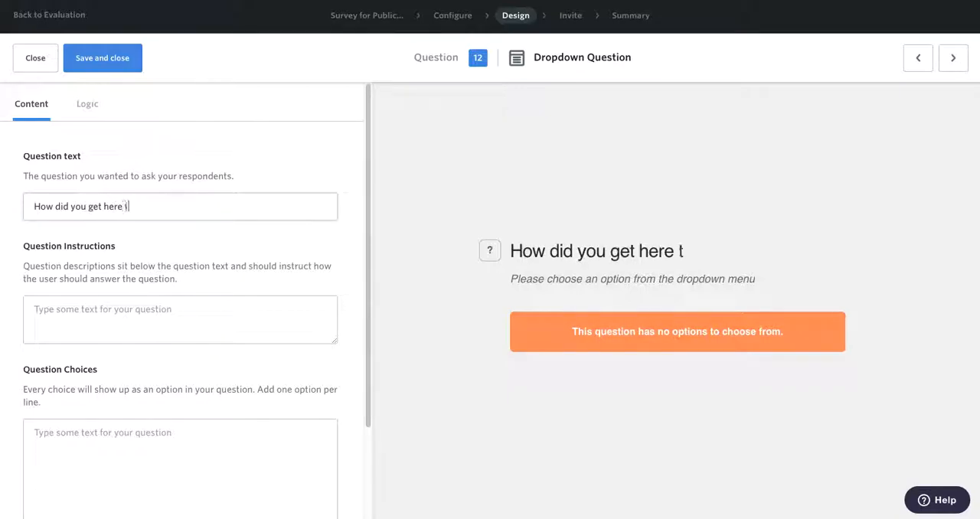
{"action": "type", "text": "oday?"}
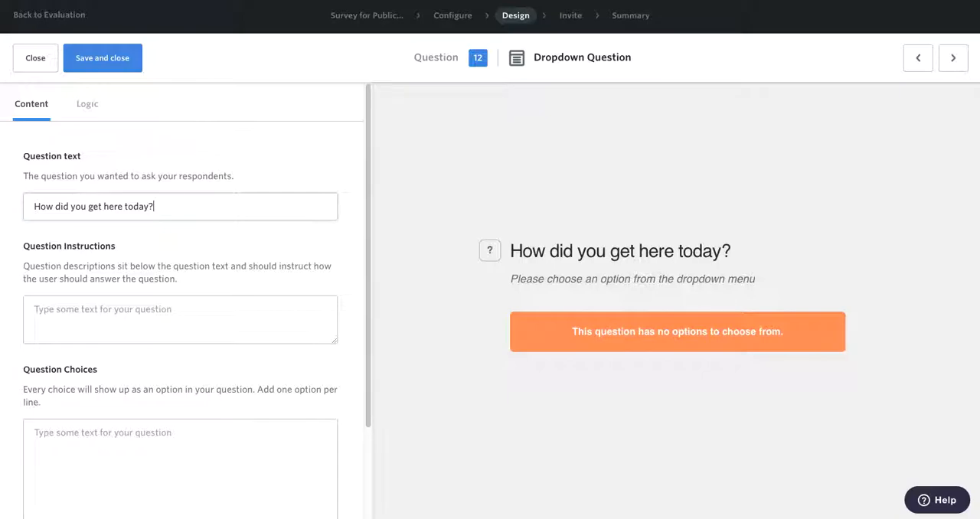
Step: Enter the question choices Bus, Train, Walk and Car on separate lines, and save and close the question
{"action": "scroll", "coordinate": [204, 337], "scroll_direction": "down", "scroll_amount": 1}
{"action": "left_click", "coordinate": [204, 388]}
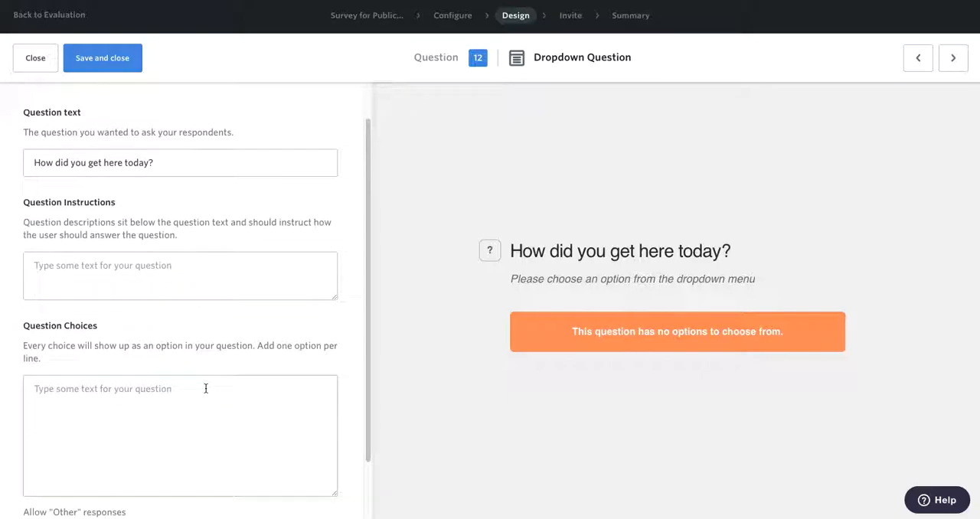
{"action": "type", "text": "Bus "}
{"action": "type", "text": "Train"}
{"action": "key", "text": "Return"}
{"action": "type", "text": "Walk "}
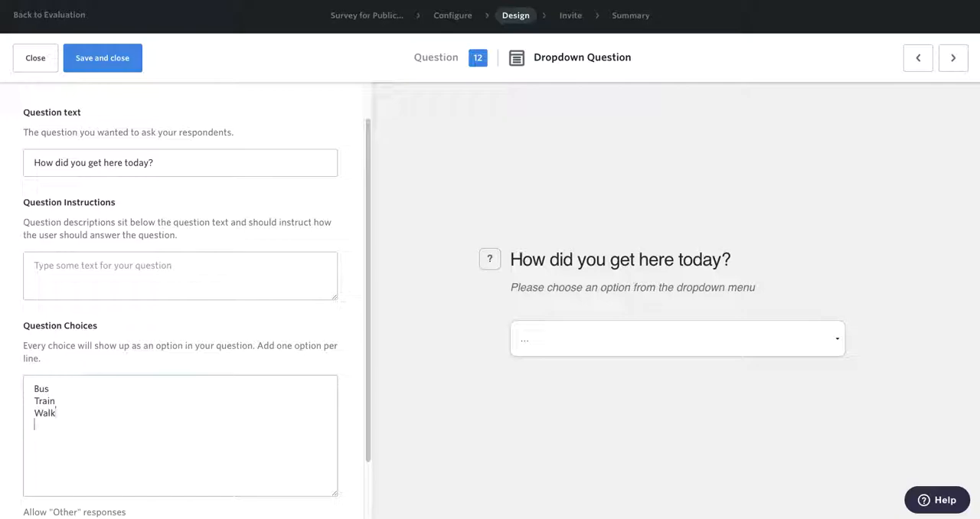
{"action": "type", "text": "Car"}
{"action": "left_click", "coordinate": [118, 62]}
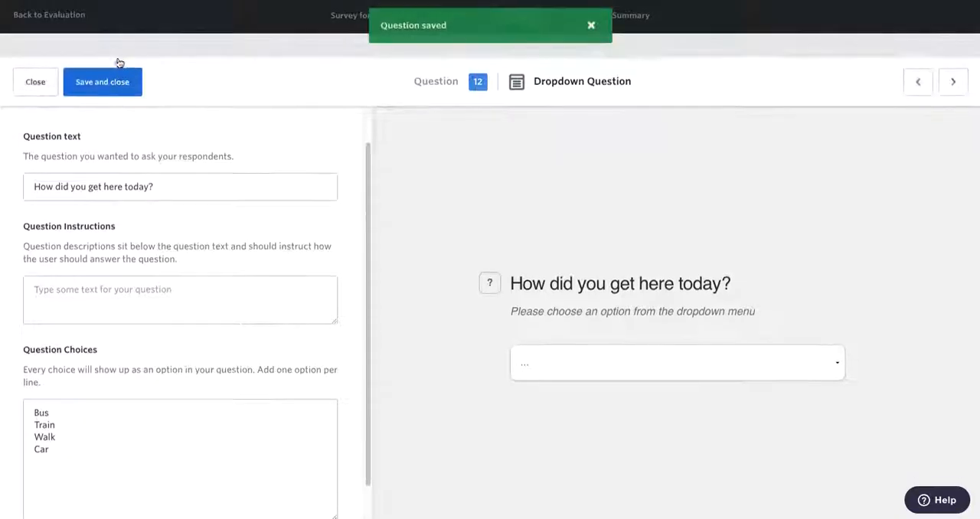
Step: Move the "How did you get here today?" question directly below the three-words question, ahead of Postcode
{"action": "scroll", "coordinate": [451, 298], "scroll_direction": "down", "scroll_amount": 2}
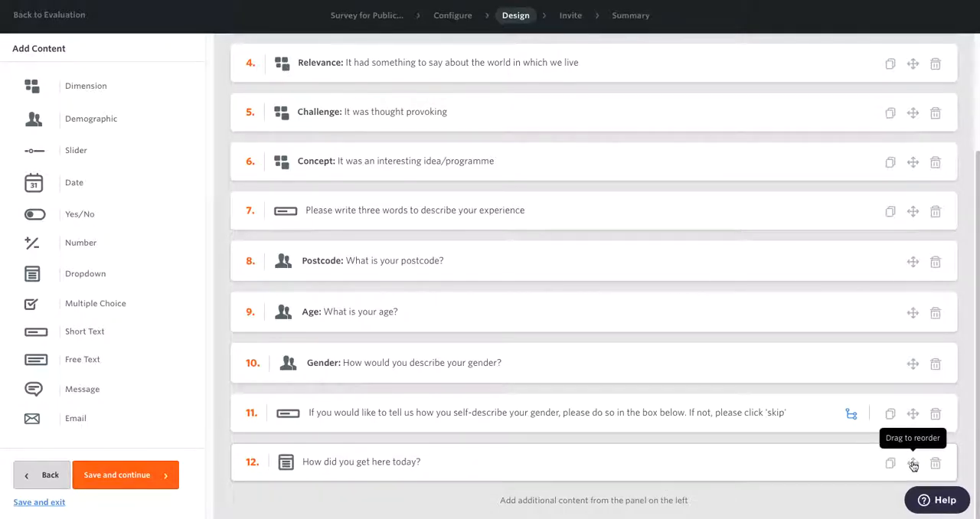
{"action": "left_click_drag", "start_coordinate": [914, 465], "coordinate": [917, 258]}
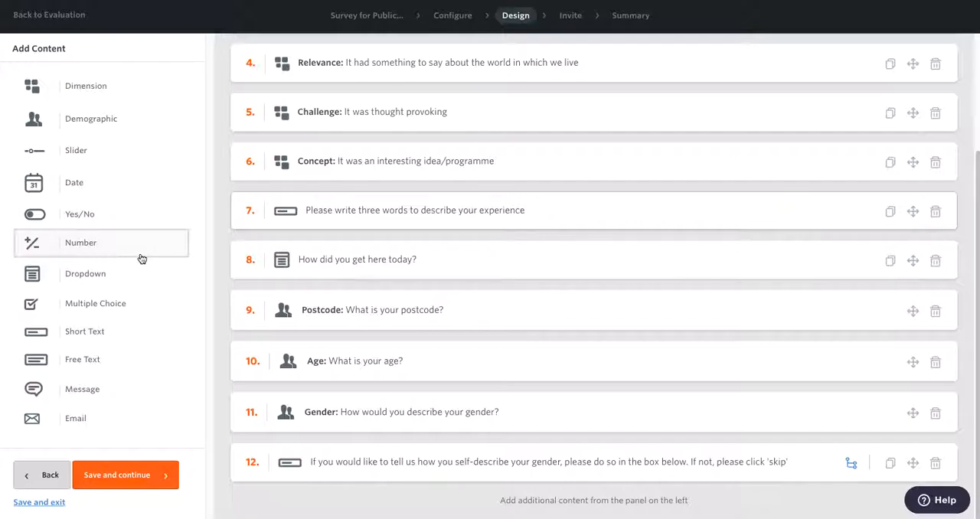
Step: Add another Dropdown question with the question text "How many people were in your car?"
{"action": "left_click", "coordinate": [97, 274]}
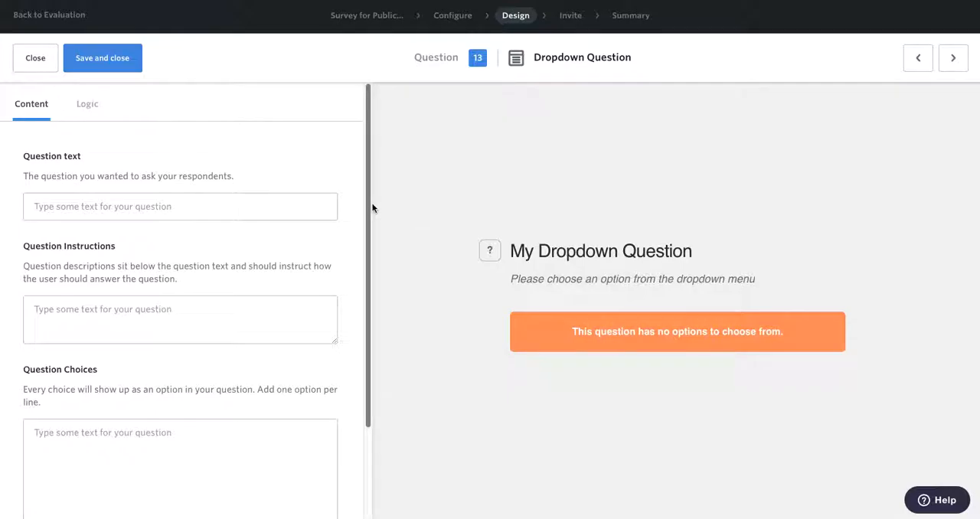
{"action": "left_click", "coordinate": [226, 206]}
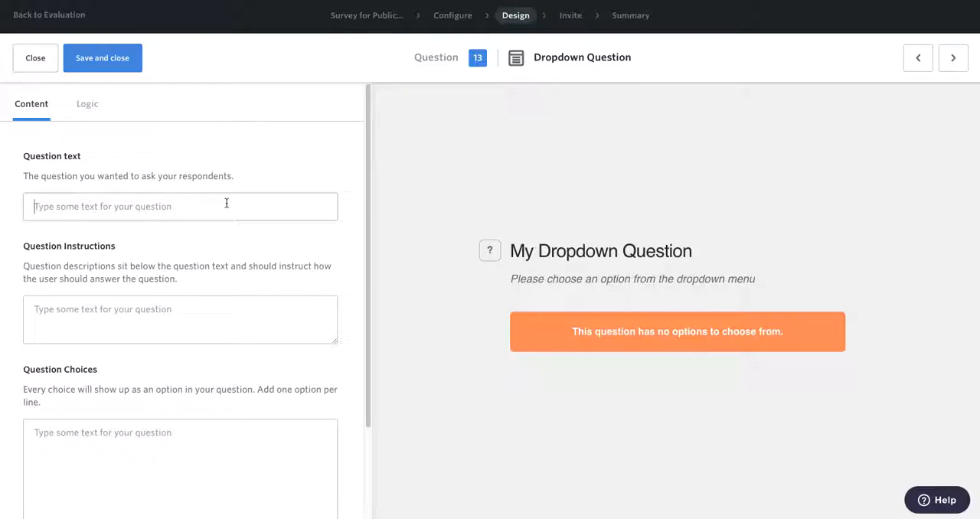
{"action": "type", "text": "How many "}
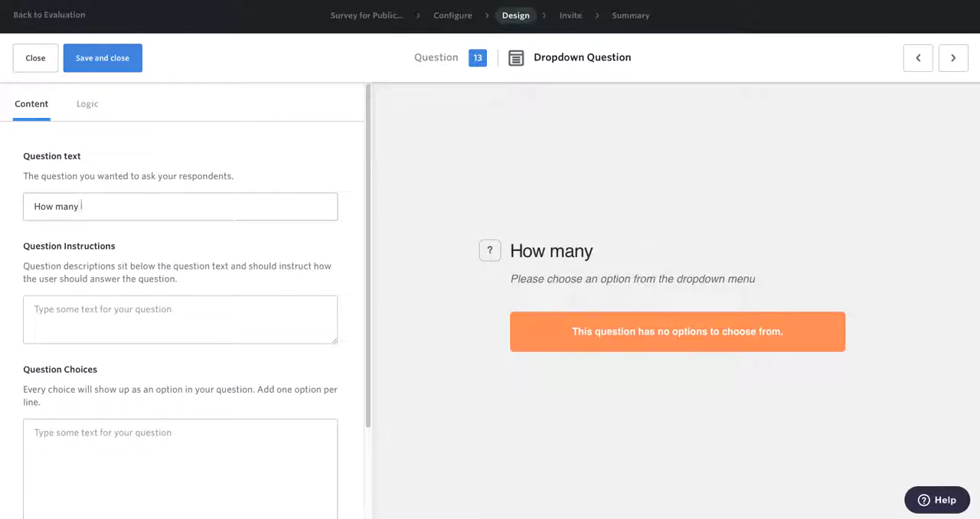
{"action": "type", "text": "people w"}
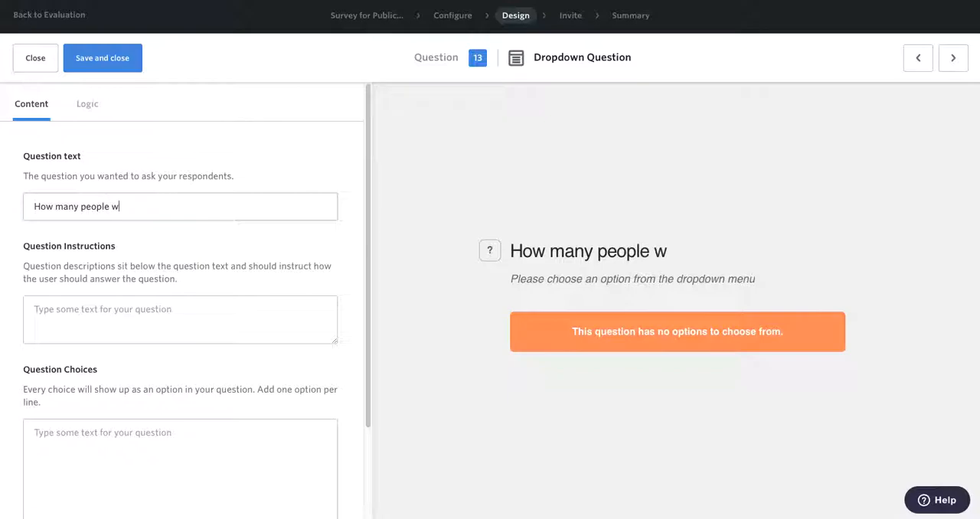
{"action": "type", "text": "ere in "}
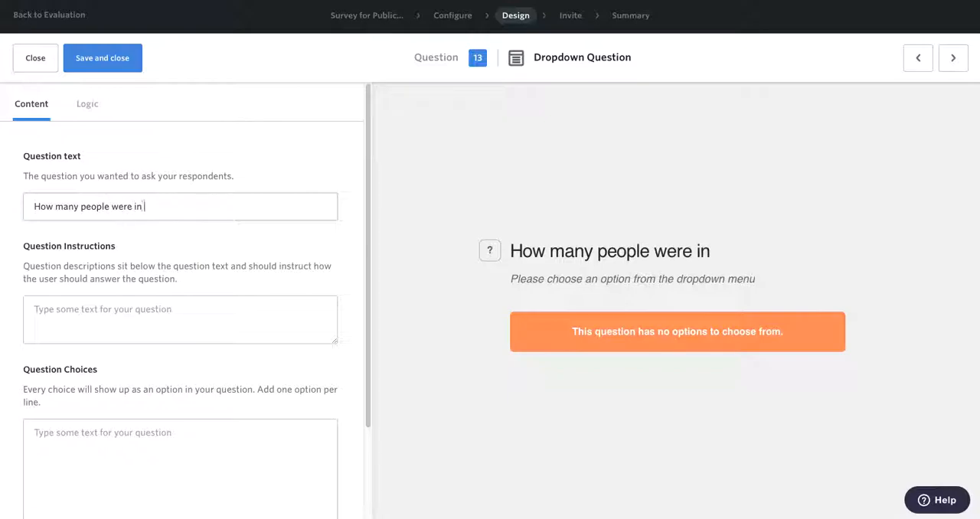
{"action": "type", "text": "your car?"}
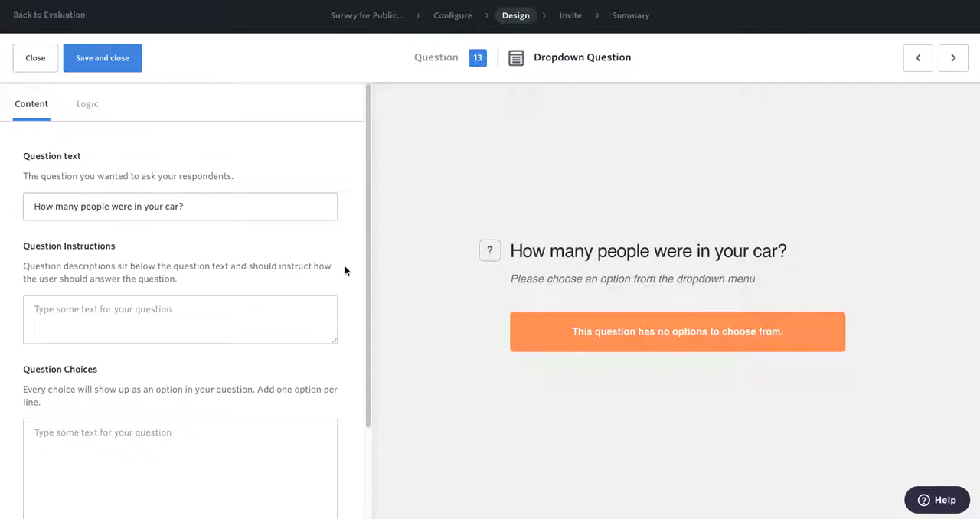
Step: Enter the question choices "Just me", "Myself and 1 other", "Myself and 2-3 others" and "Myself and 4+ others" on separate lines
{"action": "left_click_drag", "start_coordinate": [368, 262], "coordinate": [354, 329]}
{"action": "left_click", "coordinate": [160, 373]}
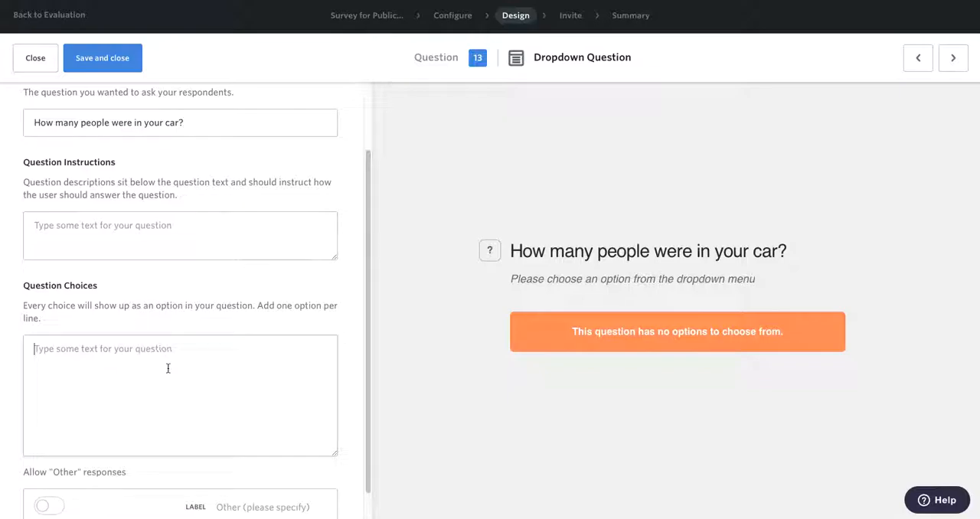
{"action": "type", "text": "Just m"}
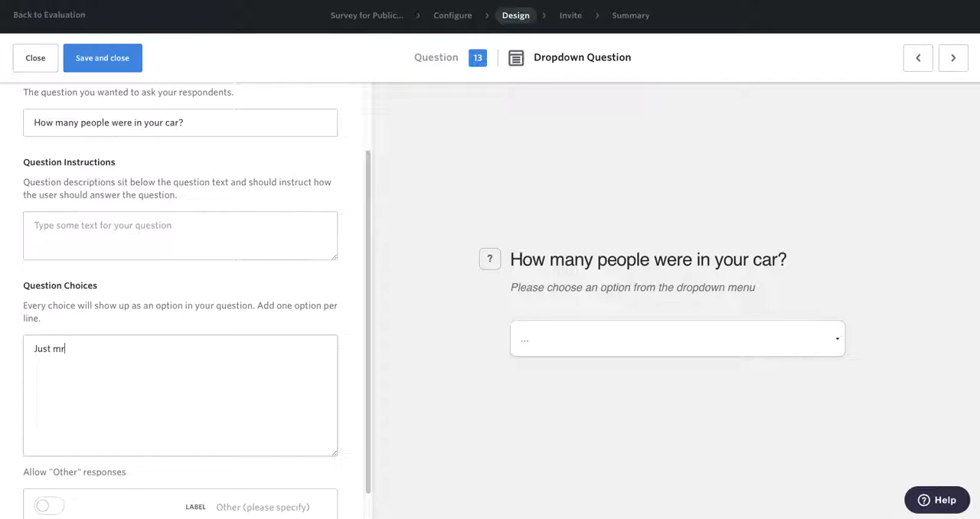
{"action": "type", "text": "e"}
{"action": "key", "text": "Return"}
{"action": "type", "text": "Myself and 1 other Myself a"}
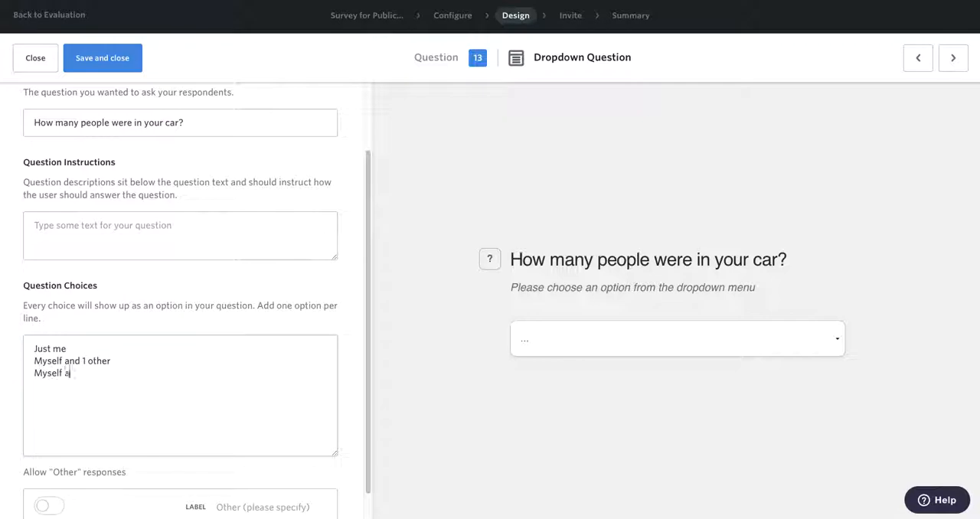
{"action": "type", "text": "nd 2-3 other"}
{"action": "type", "text": "s "}
{"action": "type", "text": "Myself and 4+"}
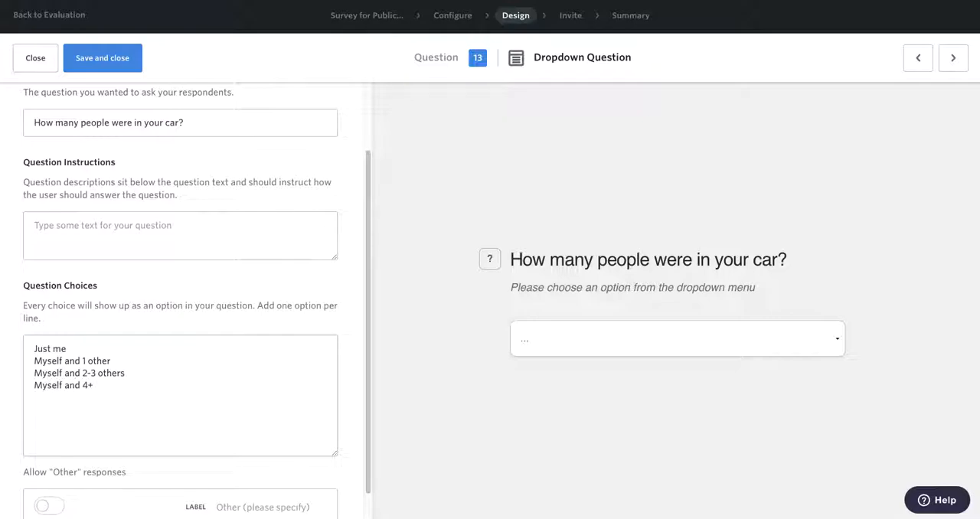
{"action": "type", "text": "thers"}
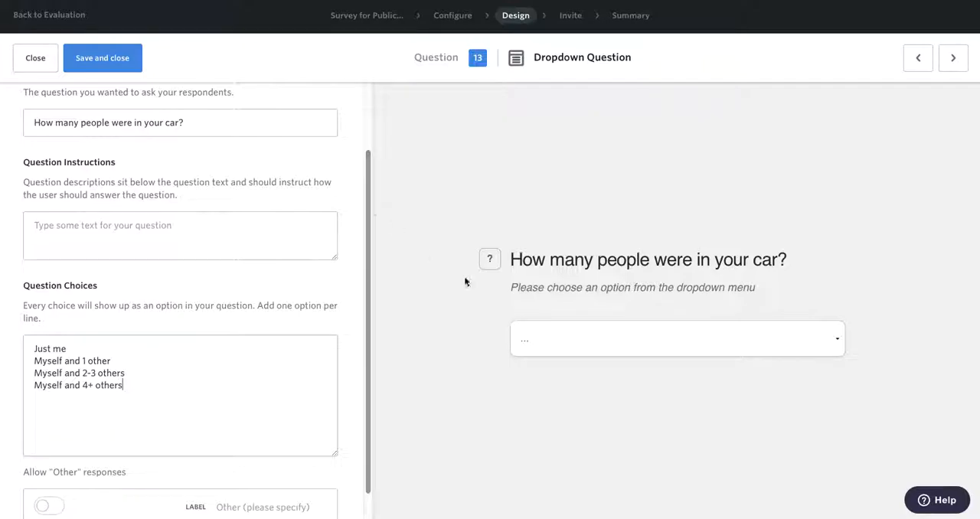
Step: Check the answer options in the car question's dropdown preview
{"action": "left_click", "coordinate": [828, 343]}
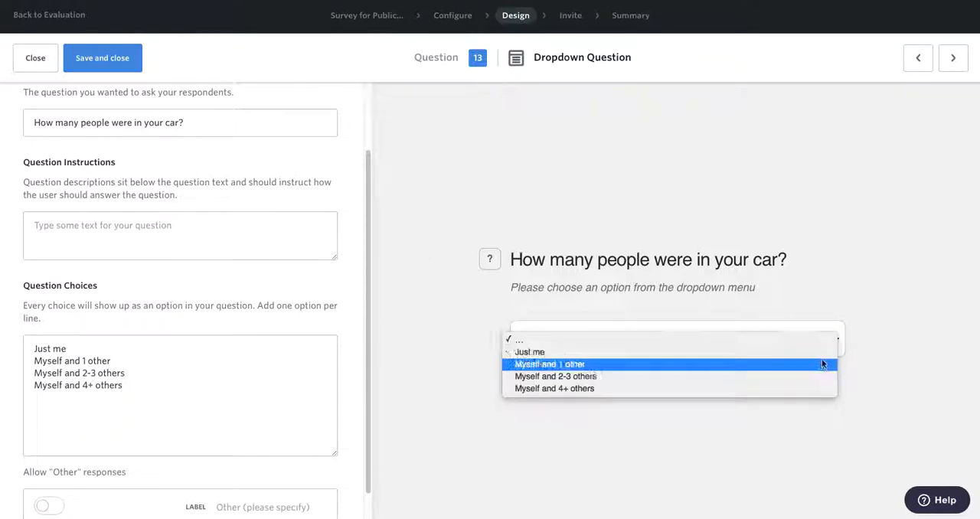
{"action": "left_click", "coordinate": [840, 282]}
{"action": "scroll", "coordinate": [278, 393], "scroll_direction": "down", "scroll_amount": 1}
{"action": "scroll", "coordinate": [274, 387], "scroll_direction": "up", "scroll_amount": 3}
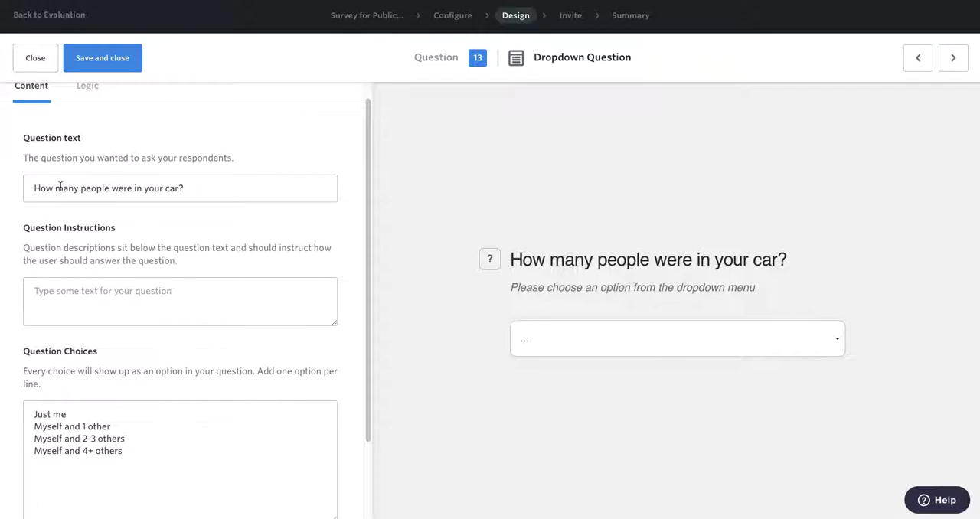
Step: Add logic to the car question and set its action to Show this question when the condition is met
{"action": "scroll", "coordinate": [58, 188], "scroll_direction": "up", "scroll_amount": 1}
{"action": "left_click", "coordinate": [82, 107]}
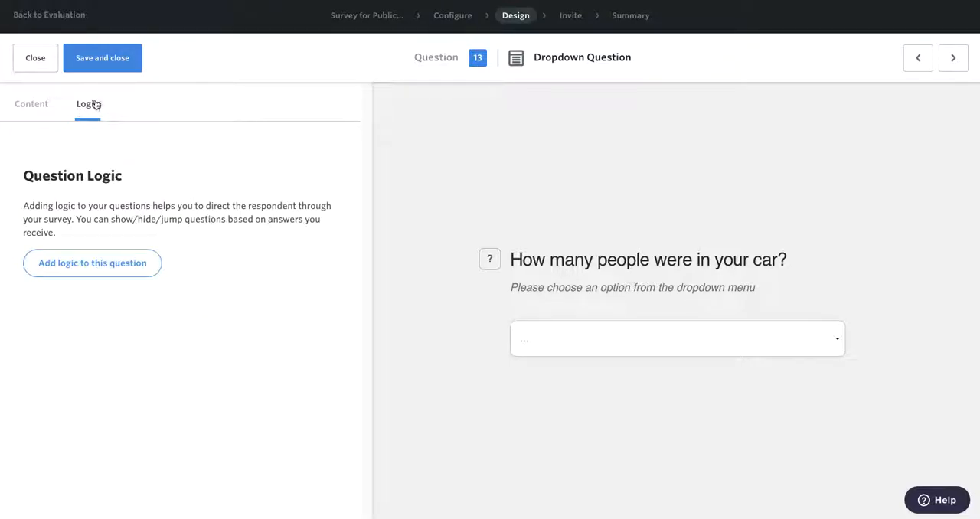
{"action": "left_click", "coordinate": [106, 266]}
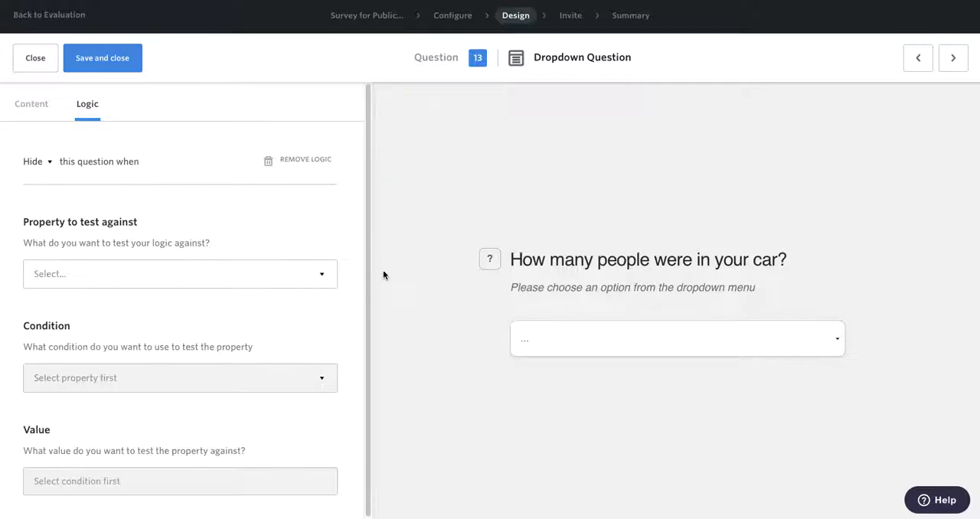
{"action": "left_click", "coordinate": [49, 163]}
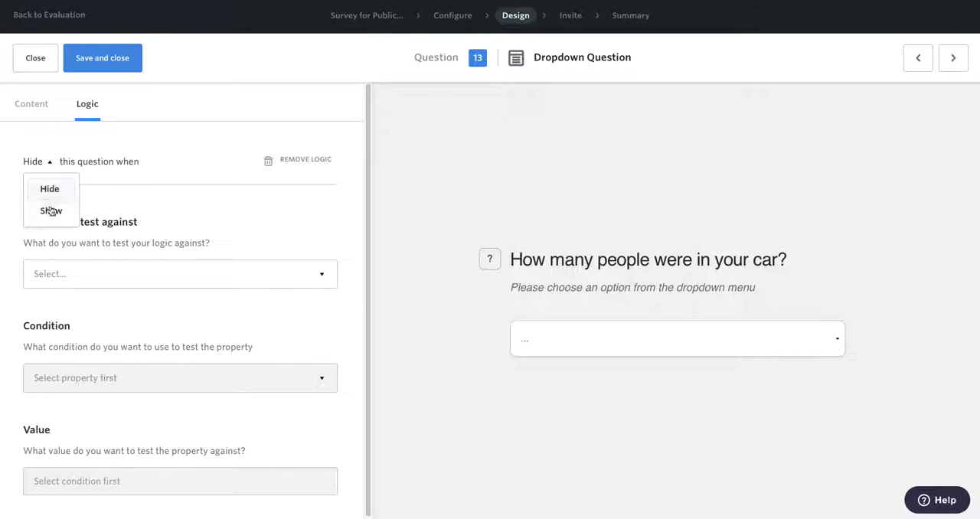
{"action": "left_click", "coordinate": [54, 132]}
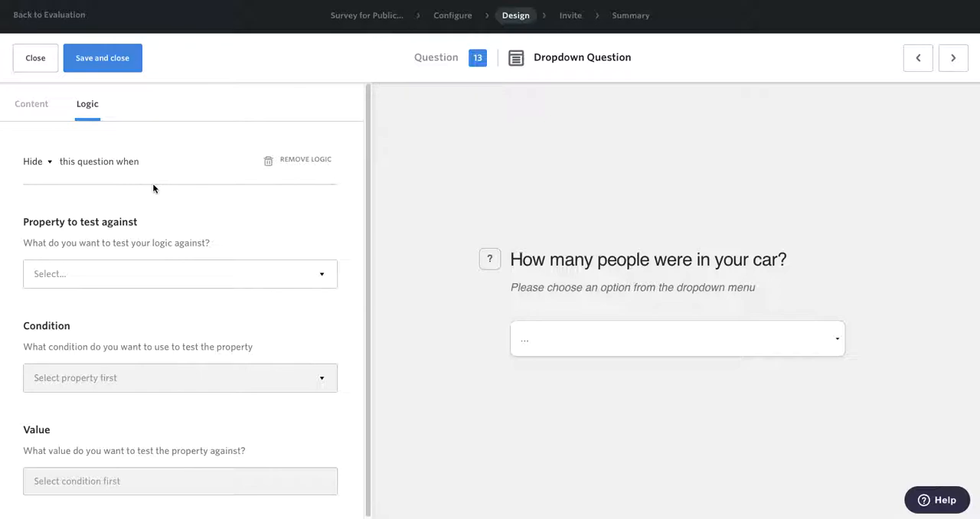
{"action": "left_click", "coordinate": [43, 164]}
{"action": "double_click", "coordinate": [44, 163]}
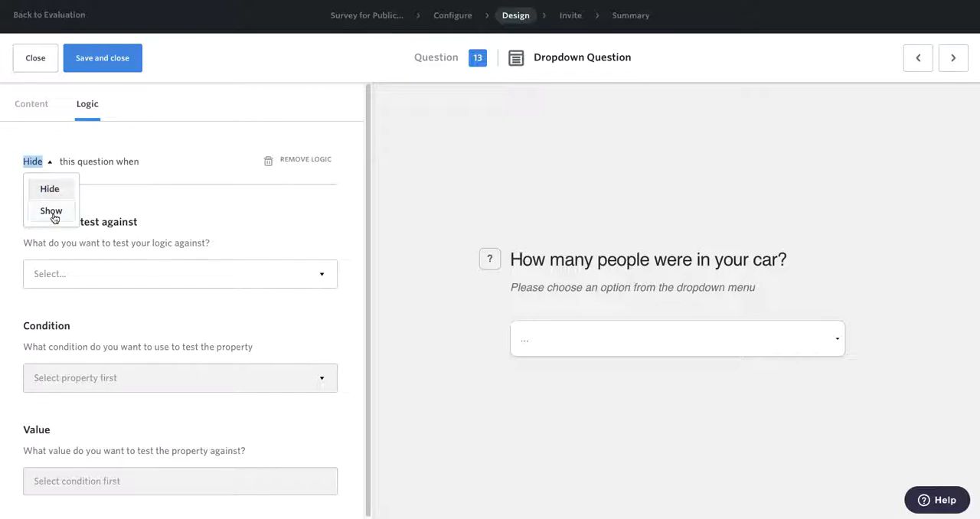
{"action": "left_click", "coordinate": [51, 212]}
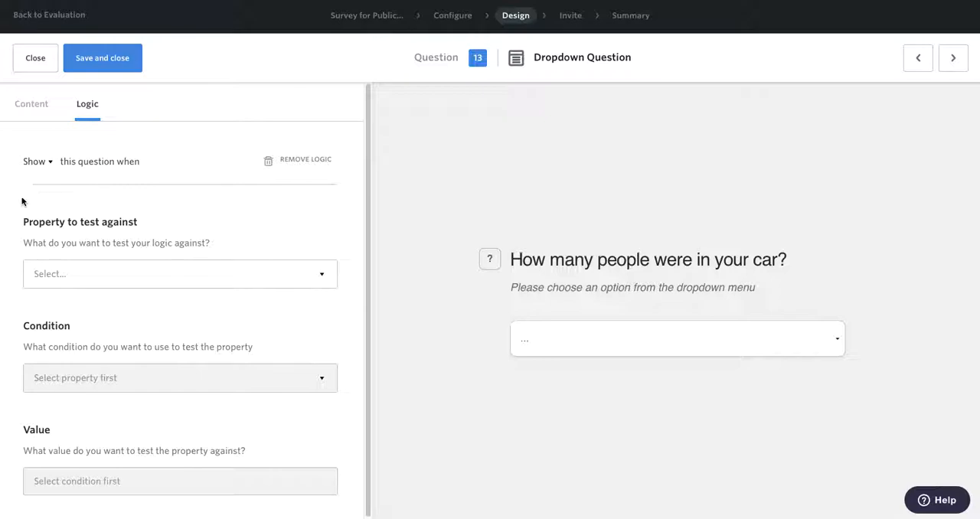
Step: Set the logic to test the response to another question, choosing Q8 "How did you get here today?"
{"action": "left_click", "coordinate": [133, 278]}
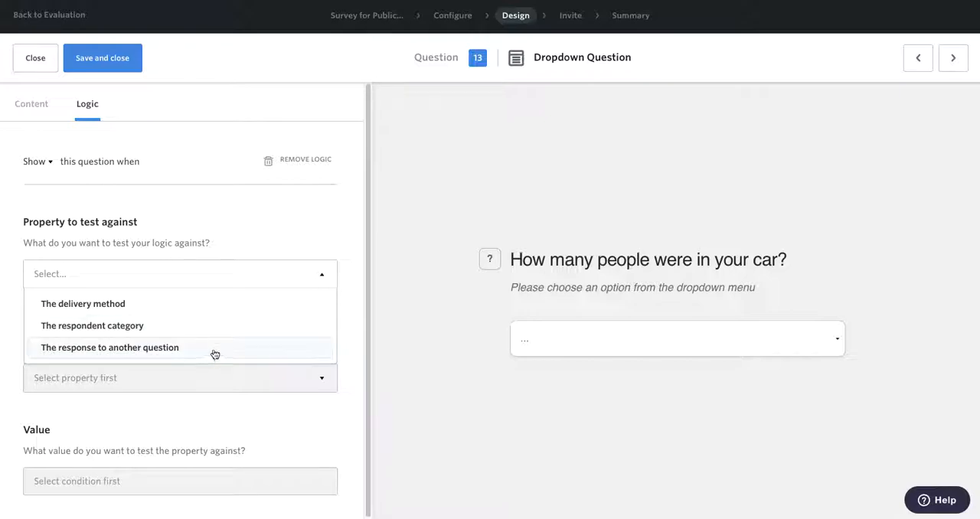
{"action": "left_click", "coordinate": [213, 352]}
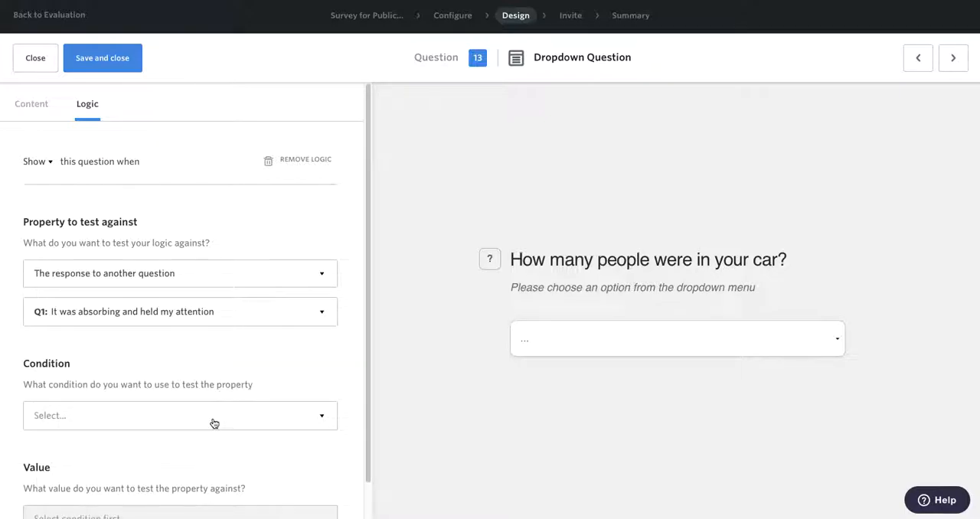
{"action": "left_click", "coordinate": [211, 318]}
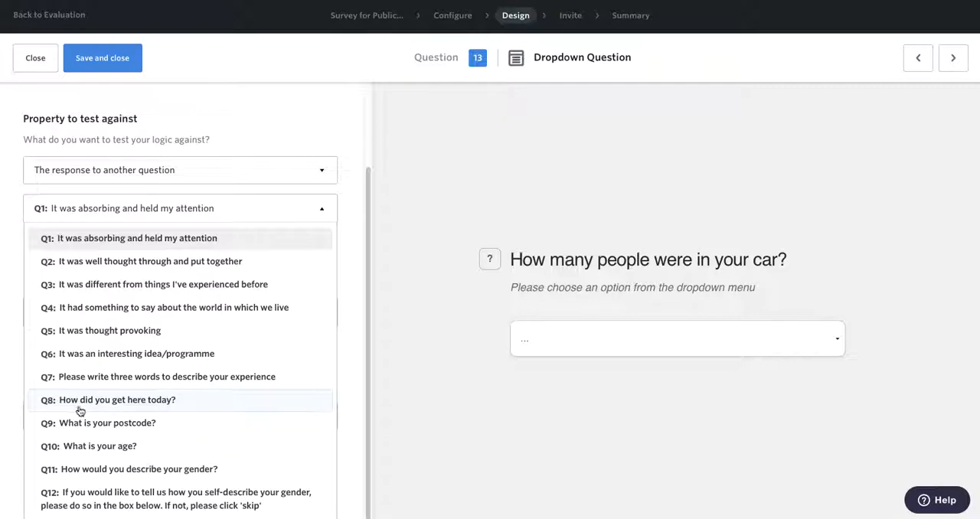
{"action": "left_click", "coordinate": [174, 408]}
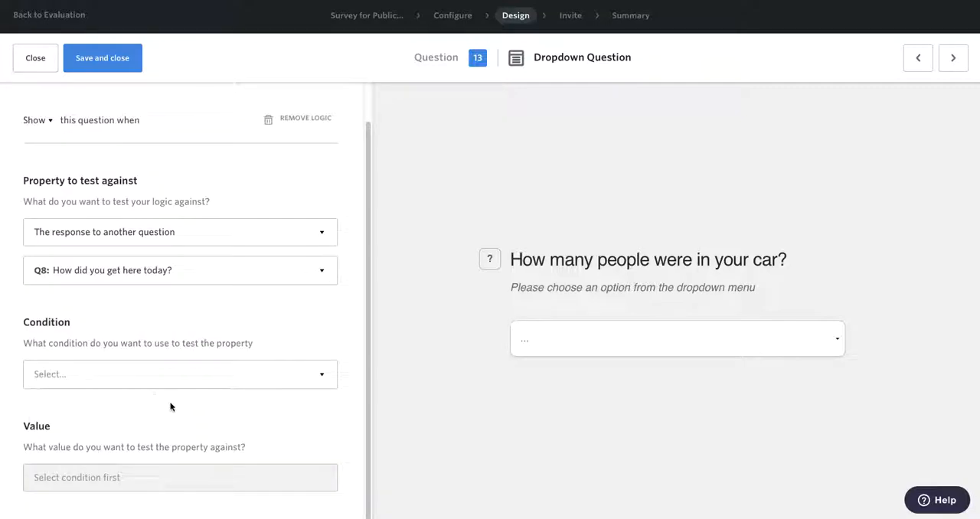
Step: Set the logic condition to "Is equal to" with the value "Car", and save and close the car question
{"action": "left_click", "coordinate": [183, 373]}
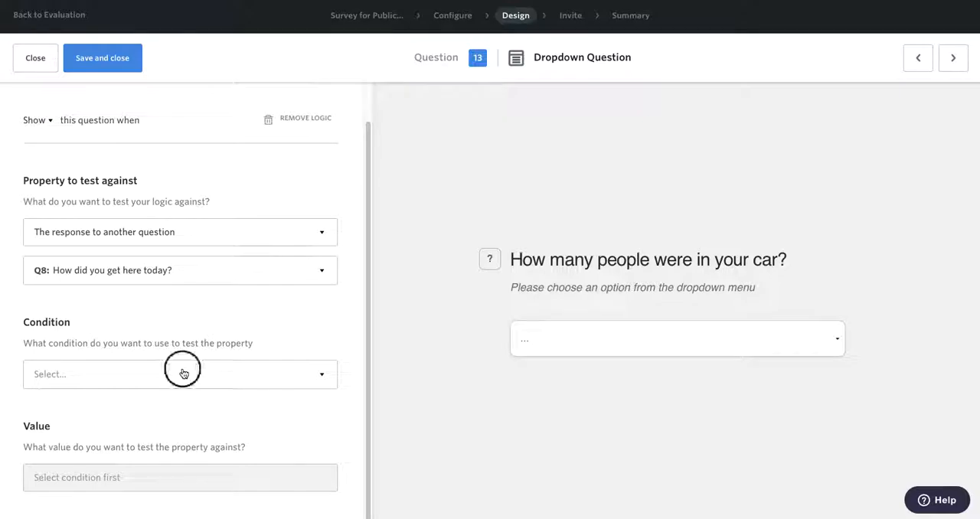
{"action": "left_click", "coordinate": [174, 404]}
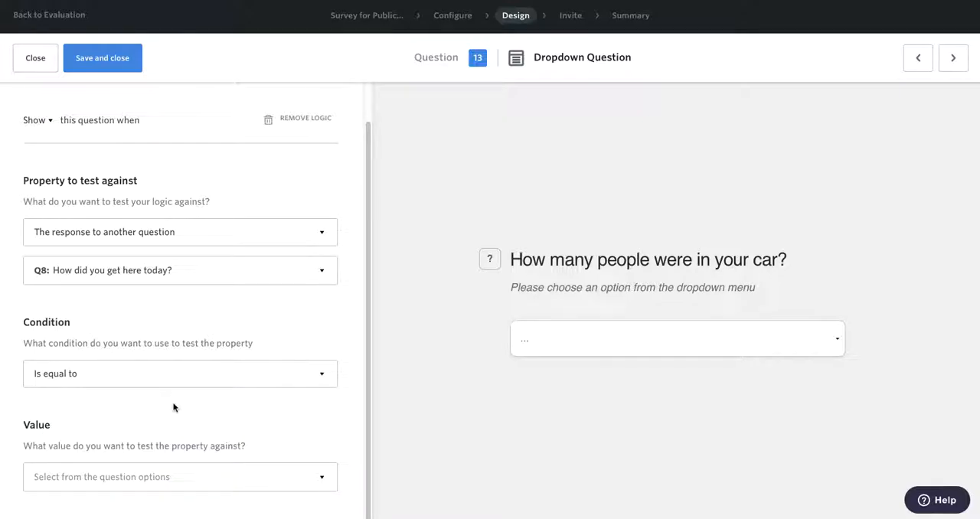
{"action": "left_click", "coordinate": [321, 479]}
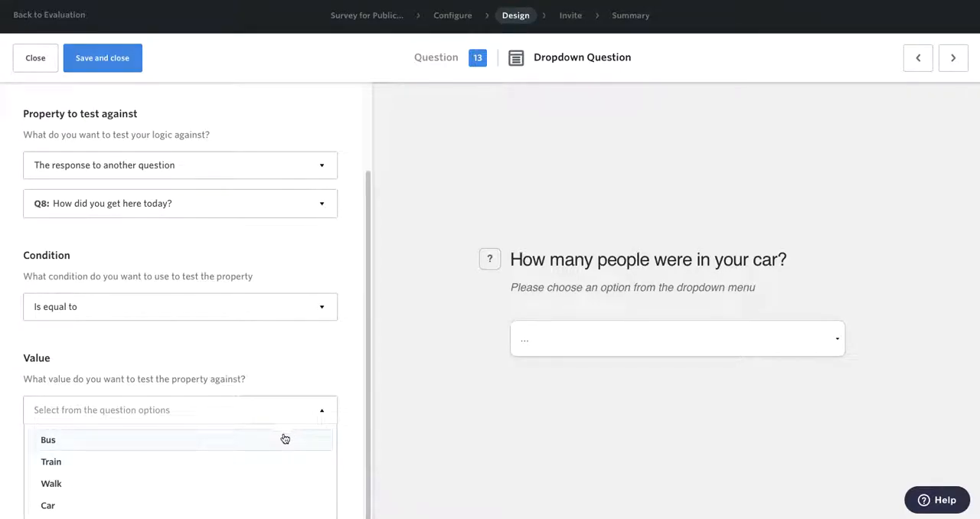
{"action": "left_click", "coordinate": [229, 505]}
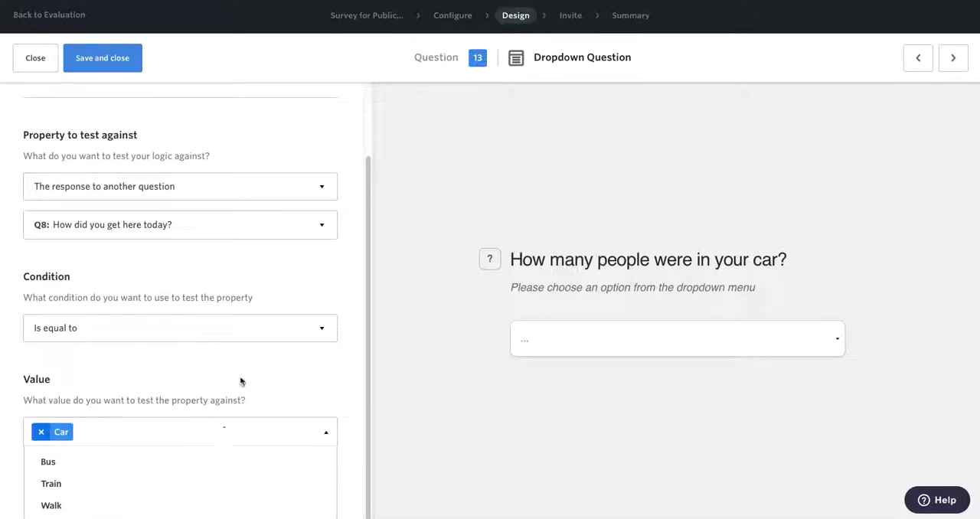
{"action": "left_click", "coordinate": [240, 385]}
{"action": "left_click_drag", "start_coordinate": [366, 265], "coordinate": [366, 227]}
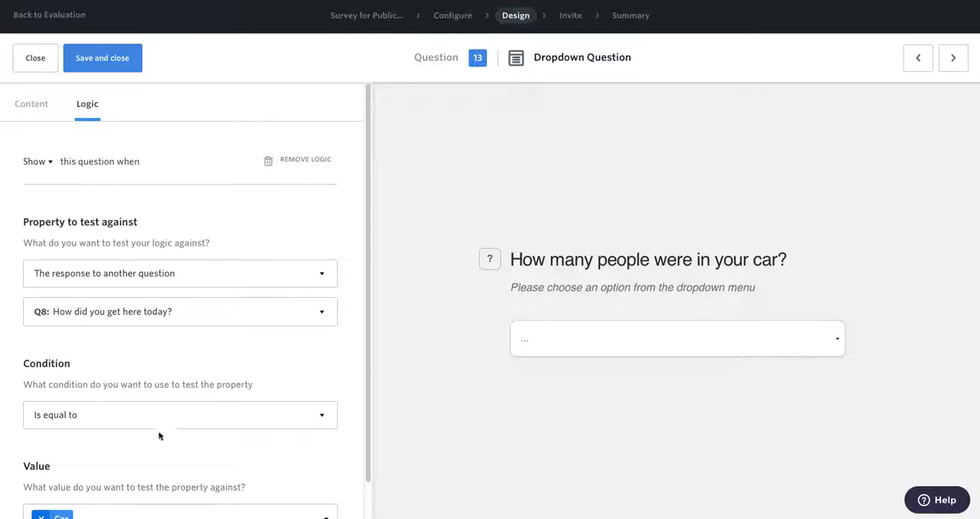
{"action": "left_click_drag", "start_coordinate": [370, 368], "coordinate": [355, 422]}
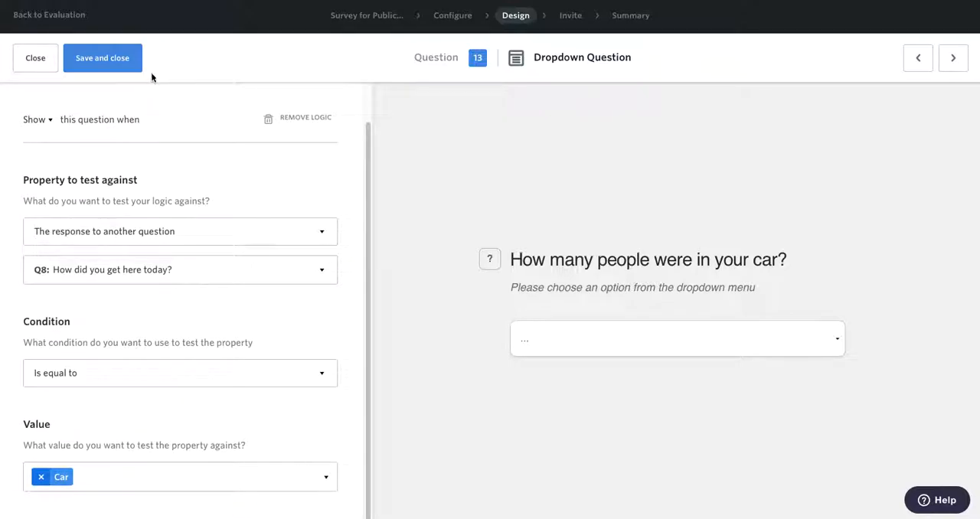
{"action": "left_click", "coordinate": [130, 65]}
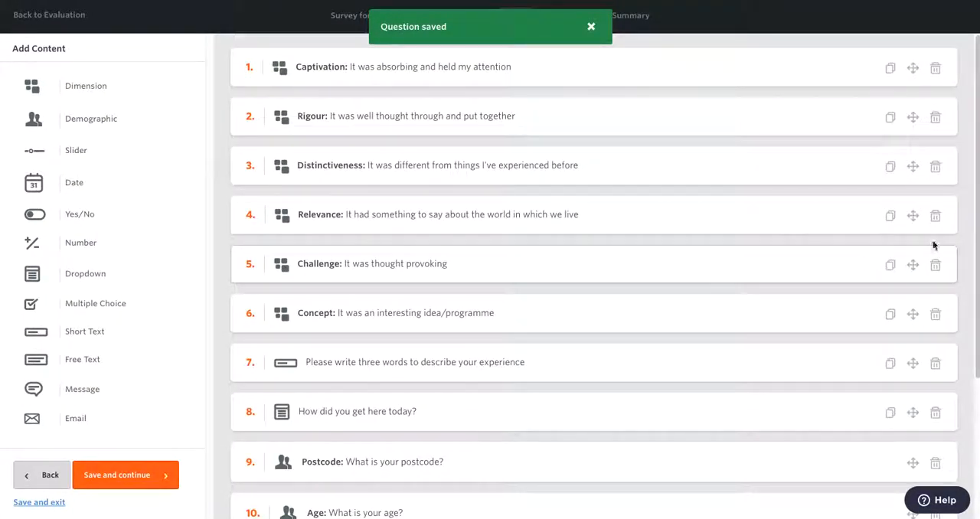
Step: Move "How many people were in your car?" directly below "How did you get here today?" and save the survey design to continue
{"action": "left_click_drag", "start_coordinate": [971, 212], "coordinate": [969, 368]}
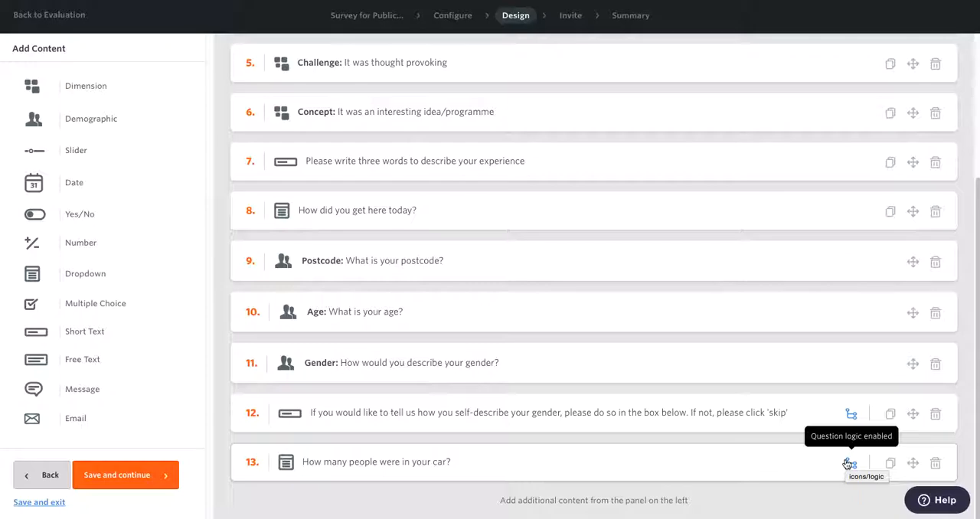
{"action": "left_click_drag", "start_coordinate": [912, 464], "coordinate": [913, 255]}
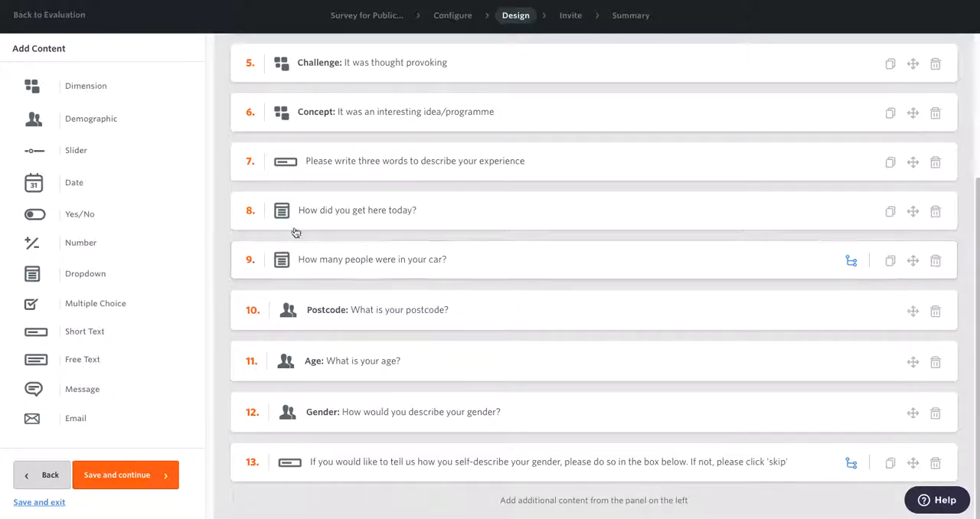
{"action": "left_click", "coordinate": [173, 482]}
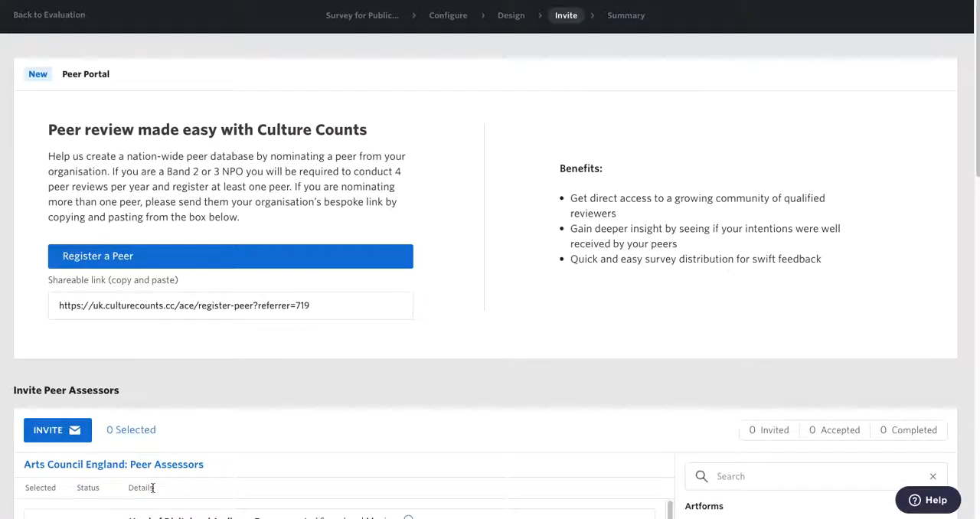
Step: Open a preview of the Online survey link from the survey summary and start the survey
{"action": "left_click", "coordinate": [642, 21]}
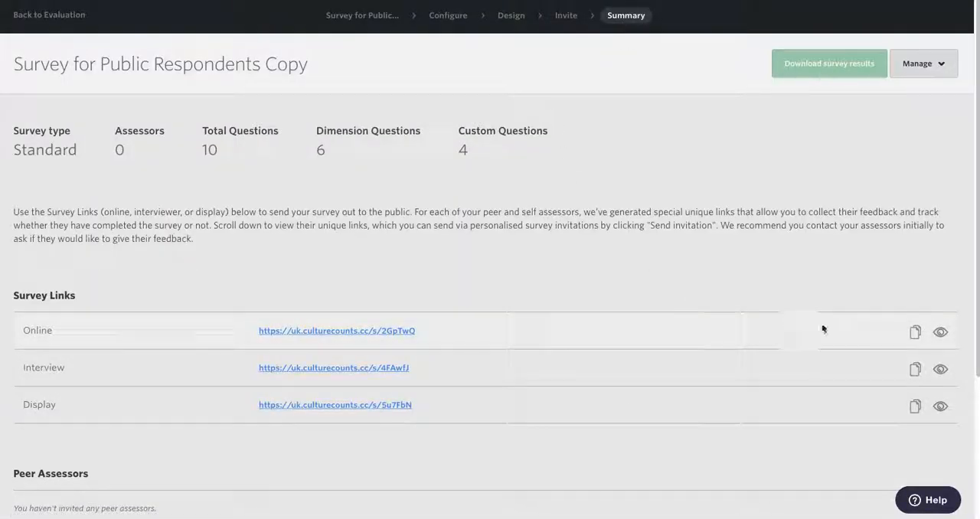
{"action": "left_click", "coordinate": [941, 333]}
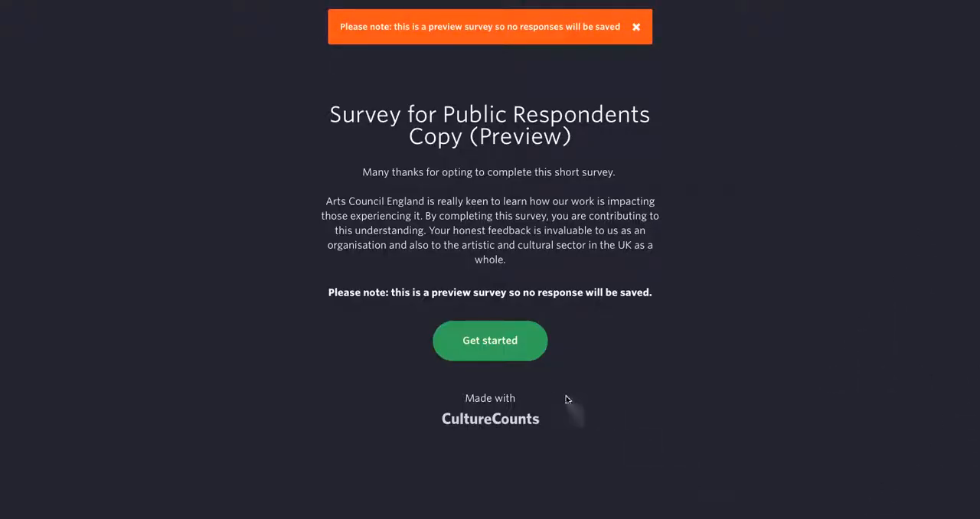
{"action": "left_click", "coordinate": [511, 339]}
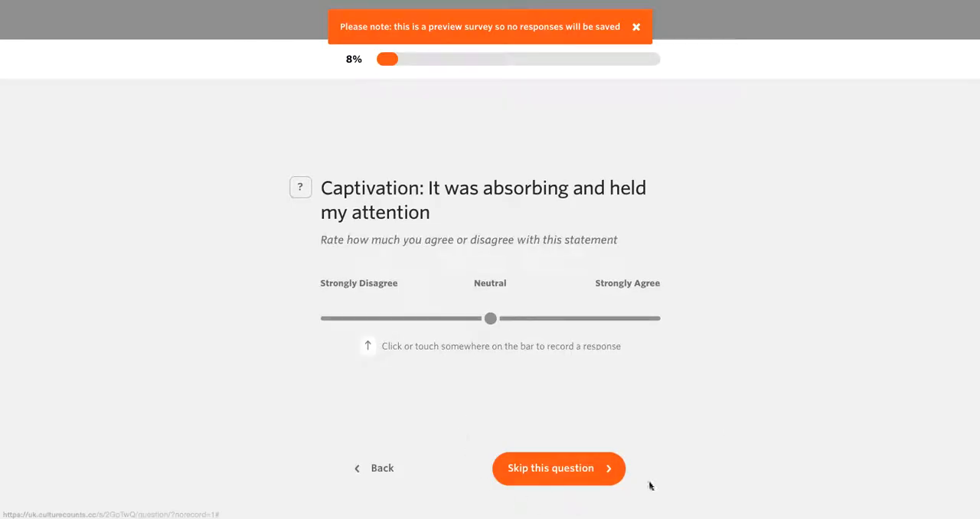
Step: Skip the preview questions up to "How did you get here today?"
{"action": "left_click", "coordinate": [544, 467]}
{"action": "left_click", "coordinate": [556, 471]}
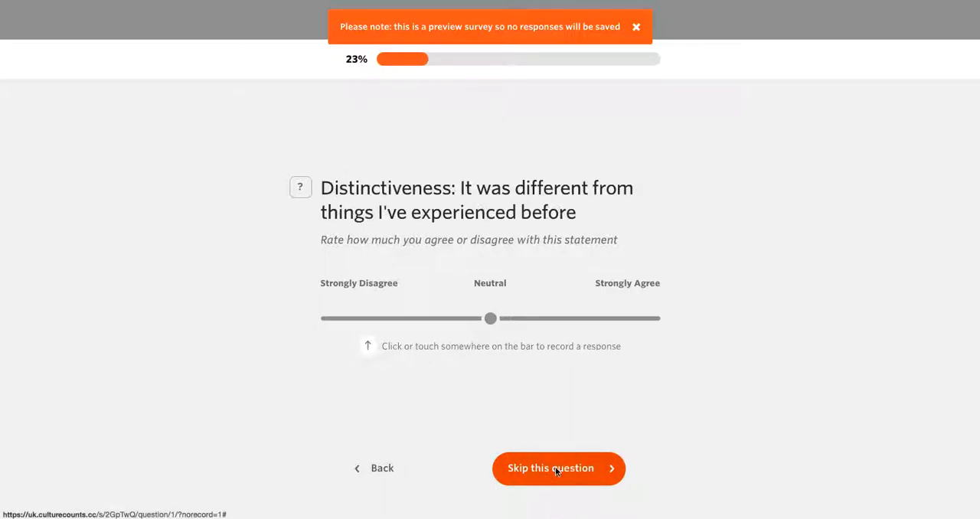
{"action": "left_click", "coordinate": [555, 469]}
{"action": "left_click", "coordinate": [554, 468]}
{"action": "left_click", "coordinate": [554, 468]}
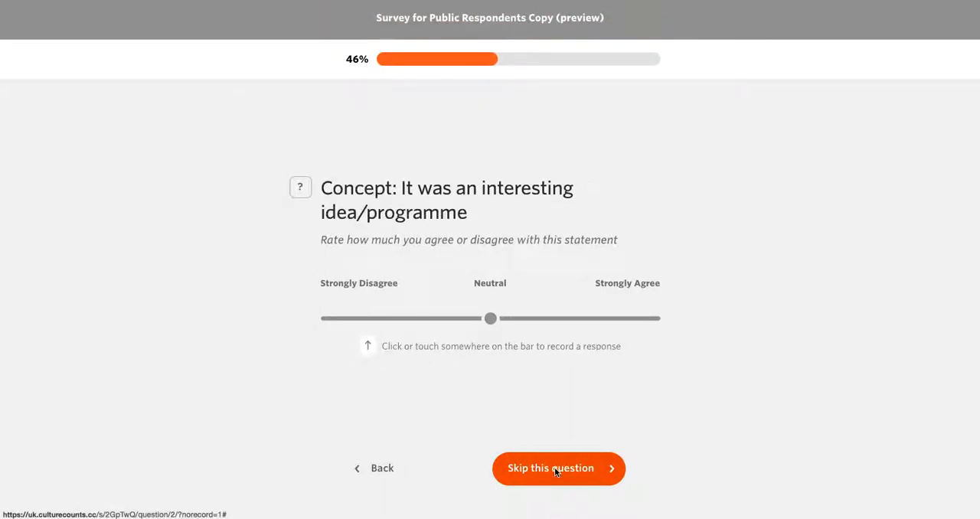
{"action": "left_click", "coordinate": [554, 467]}
{"action": "left_click", "coordinate": [554, 467]}
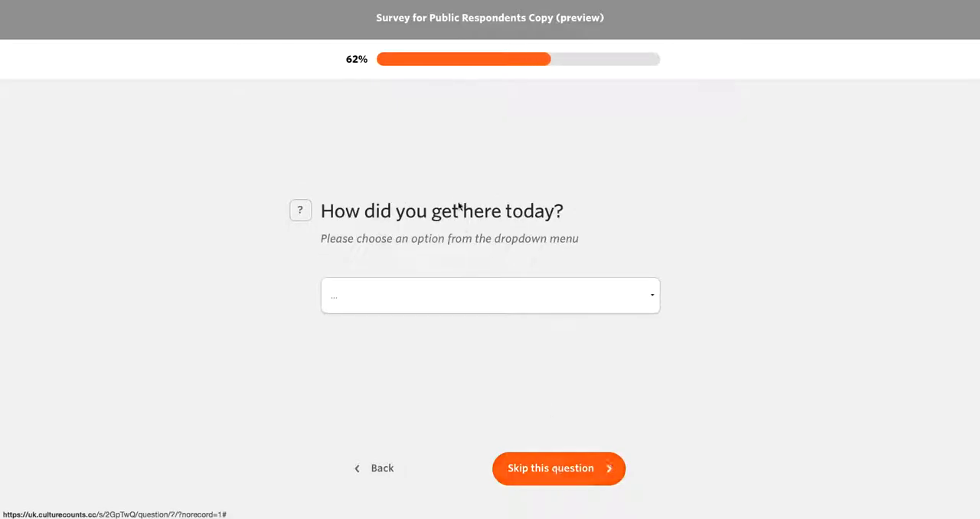
Step: Test the logic by answering "Car" to the travel question and "Just me" to the car question, continuing past both
{"action": "left_click", "coordinate": [650, 297]}
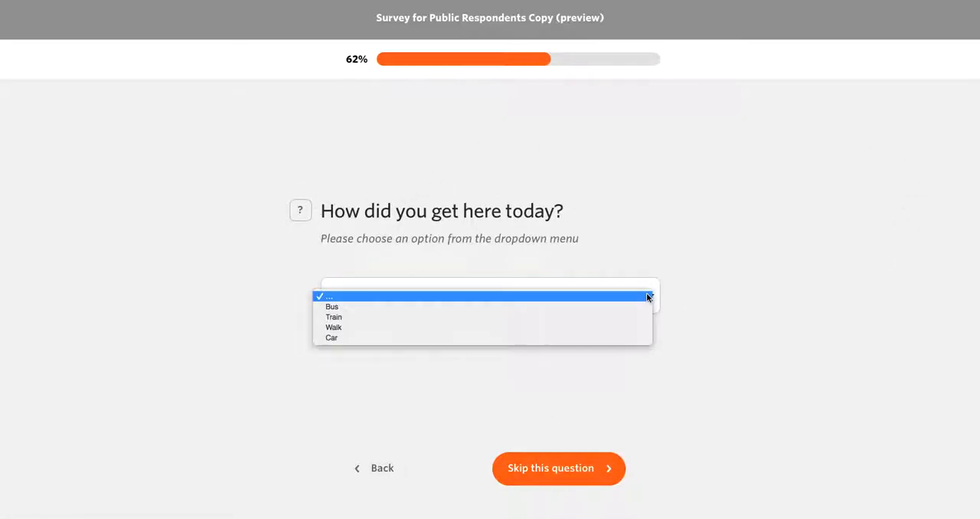
{"action": "left_click", "coordinate": [578, 339]}
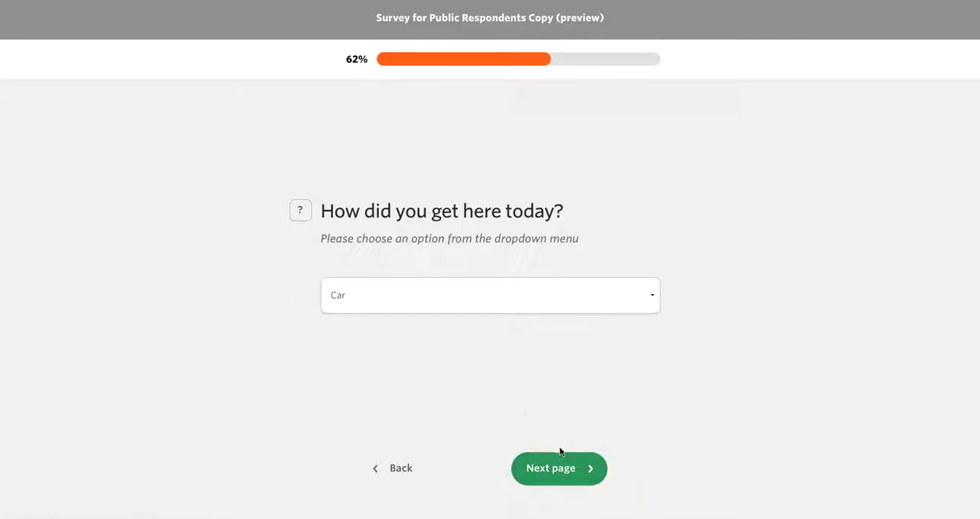
{"action": "left_click", "coordinate": [564, 476]}
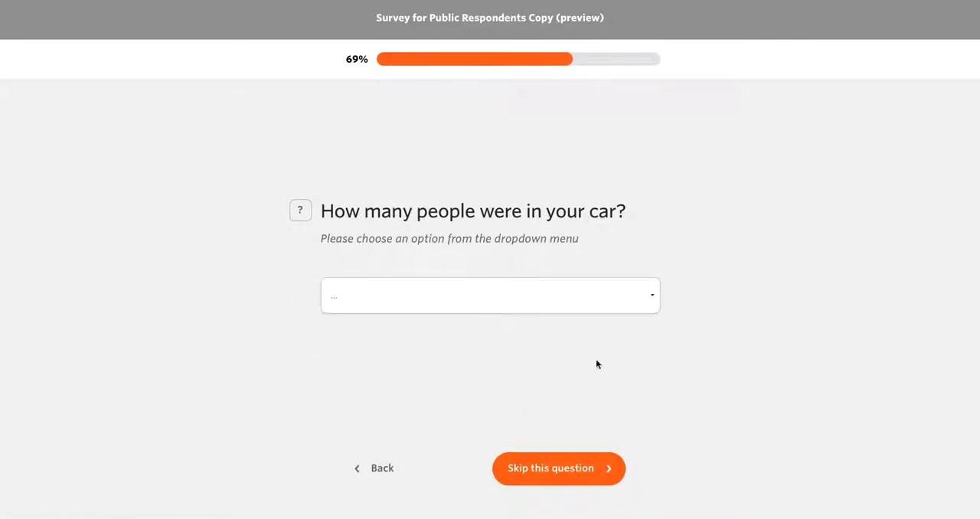
{"action": "left_click", "coordinate": [639, 289]}
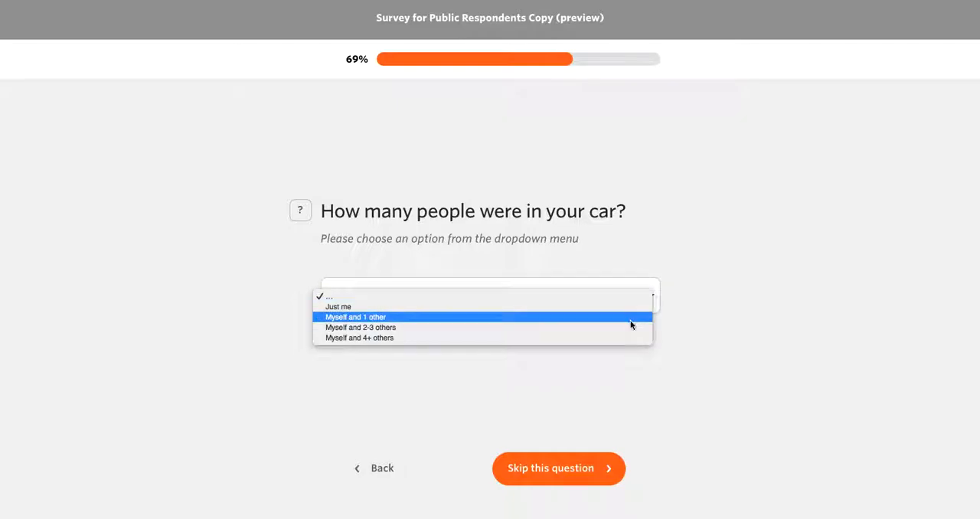
{"action": "left_click", "coordinate": [621, 308]}
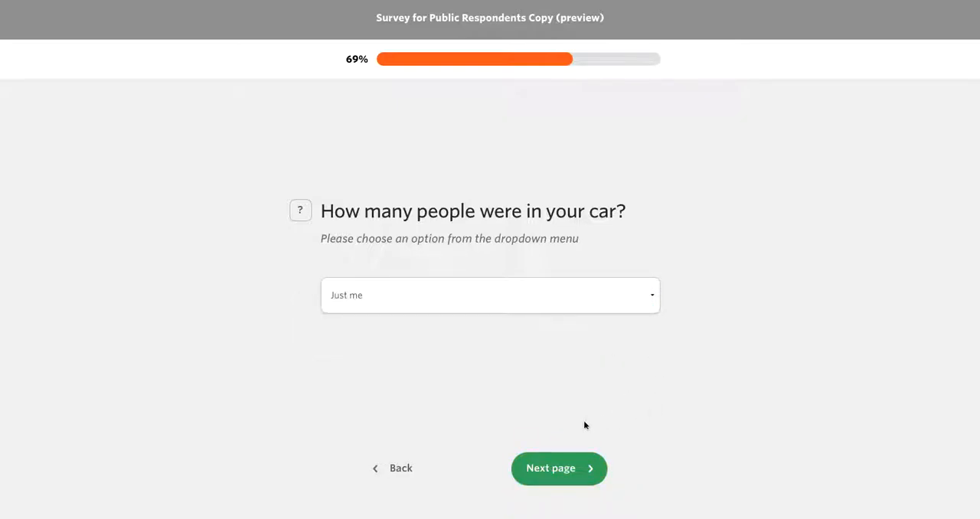
{"action": "left_click", "coordinate": [564, 468]}
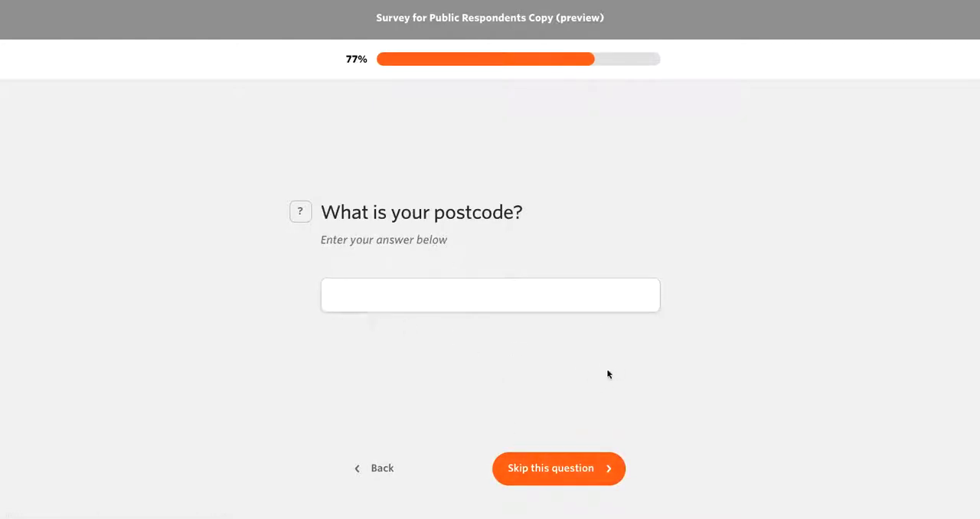
Step: Go back to "How did you get here today?", change the answer to "Train" and continue to test the logic
{"action": "left_click", "coordinate": [387, 471]}
{"action": "left_click", "coordinate": [387, 471]}
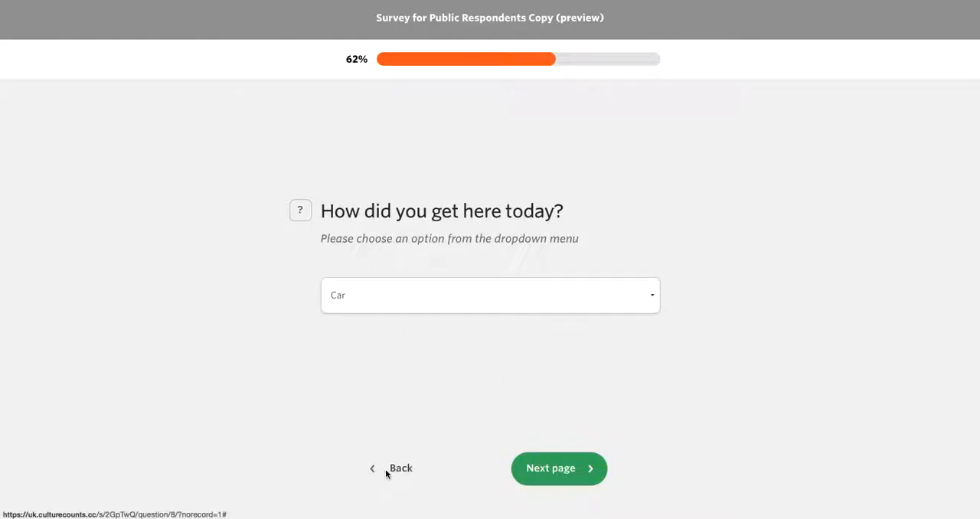
{"action": "left_click", "coordinate": [390, 300]}
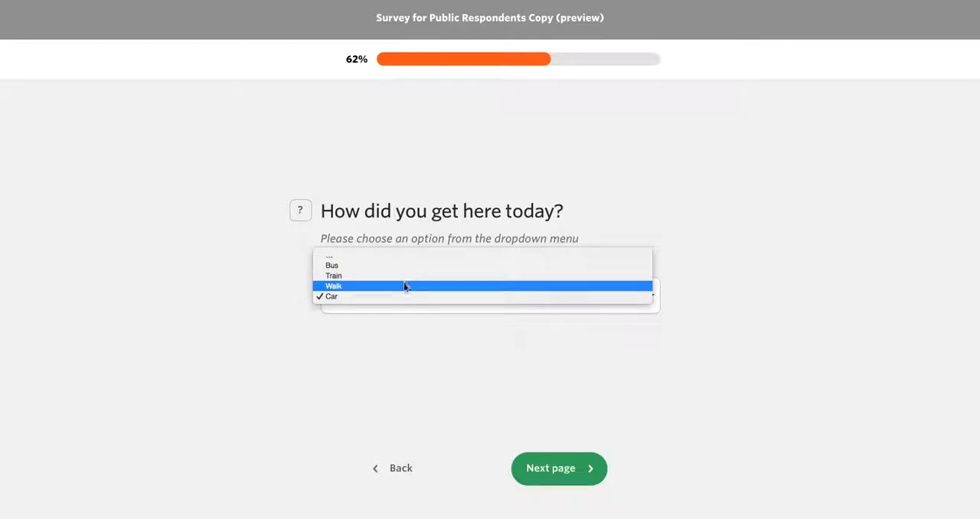
{"action": "left_click", "coordinate": [387, 394]}
{"action": "key", "text": "Down"}
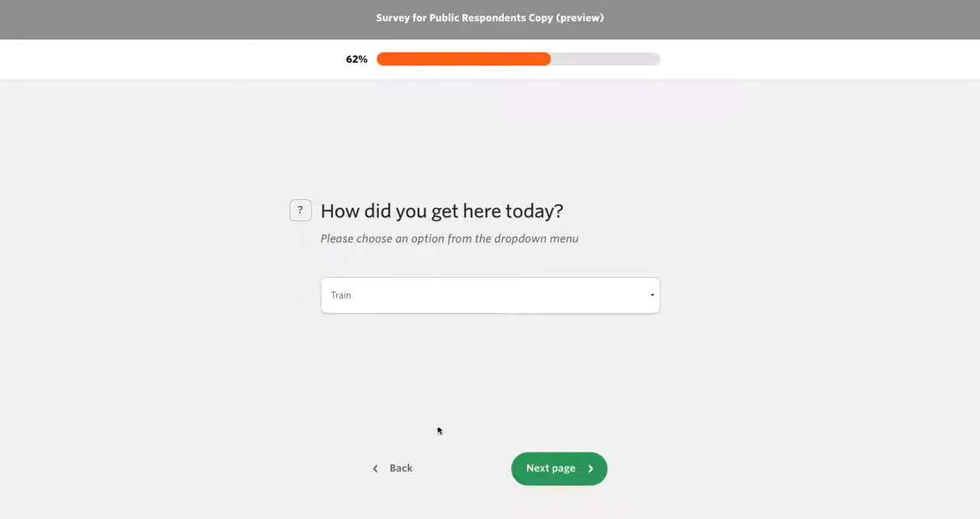
{"action": "left_click", "coordinate": [573, 479]}
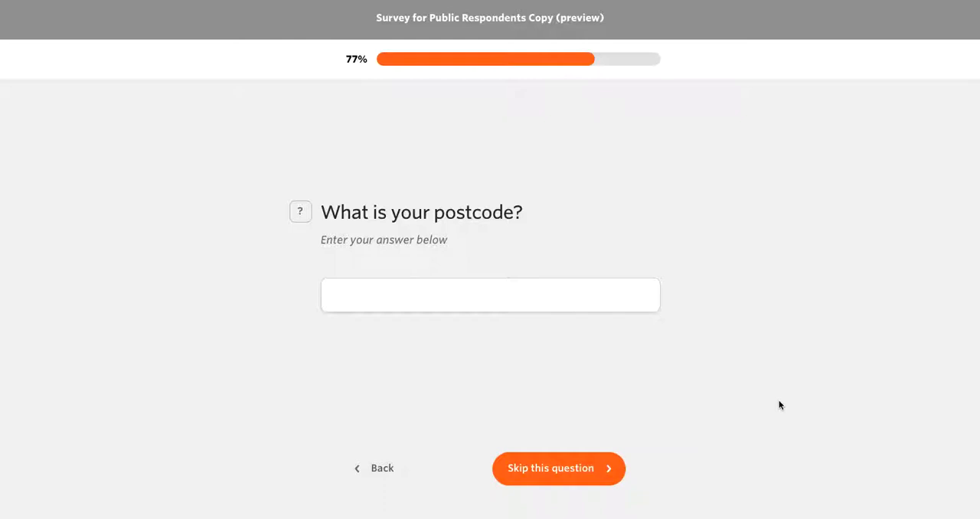
Step: Go back through the preview questions to the survey's welcome page
{"action": "left_click", "coordinate": [383, 469]}
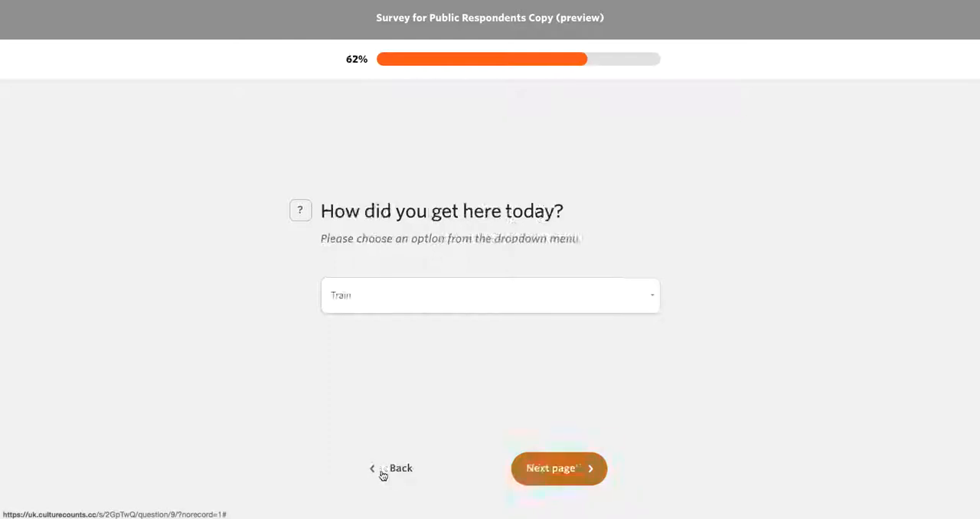
{"action": "left_click", "coordinate": [390, 468]}
{"action": "left_click", "coordinate": [395, 472]}
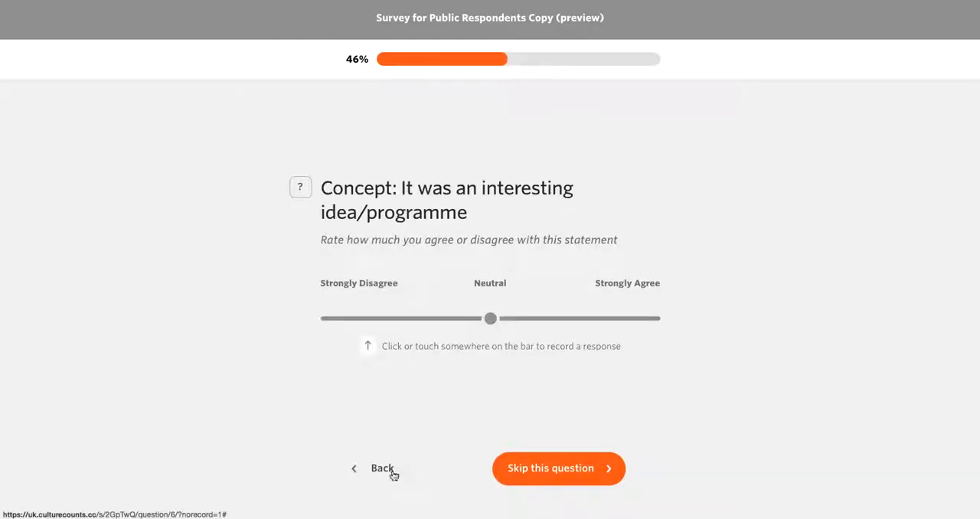
{"action": "left_click", "coordinate": [387, 473]}
{"action": "left_click", "coordinate": [386, 469]}
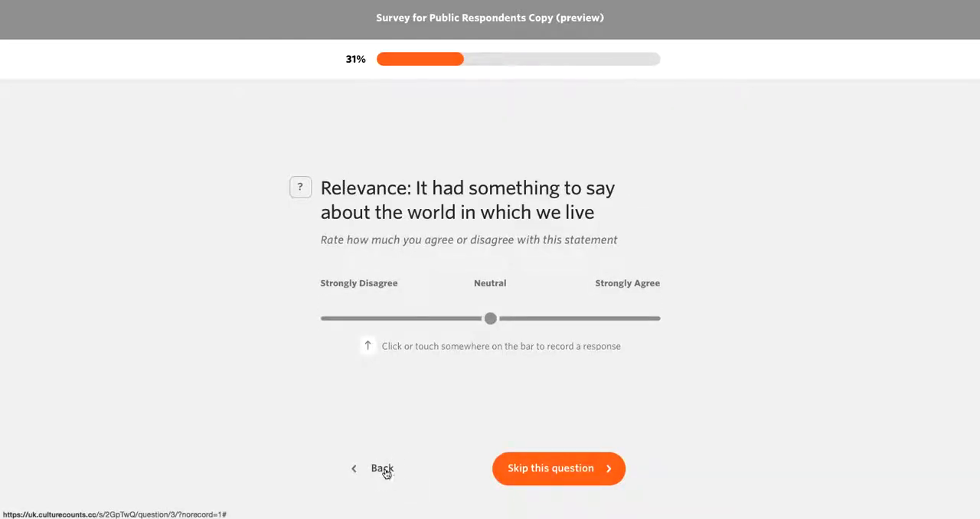
{"action": "left_click", "coordinate": [386, 472]}
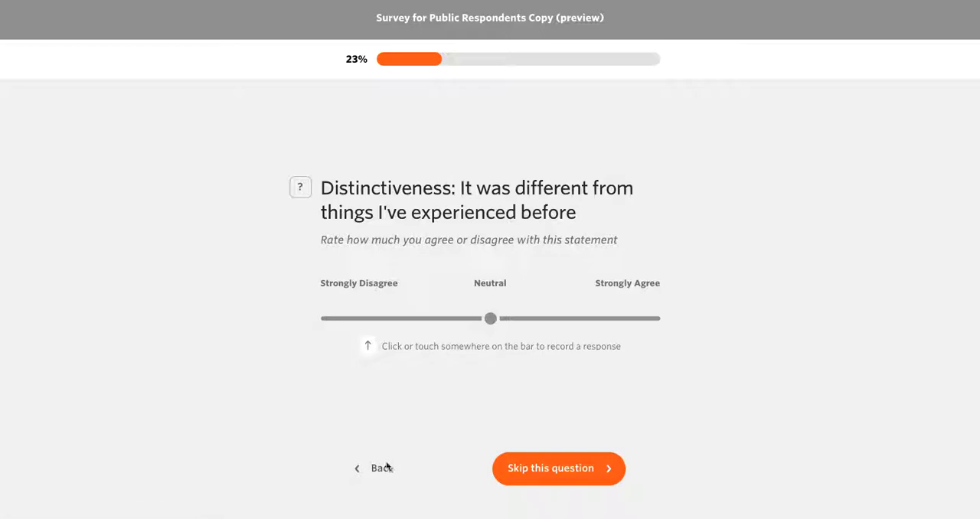
{"action": "left_click", "coordinate": [385, 472]}
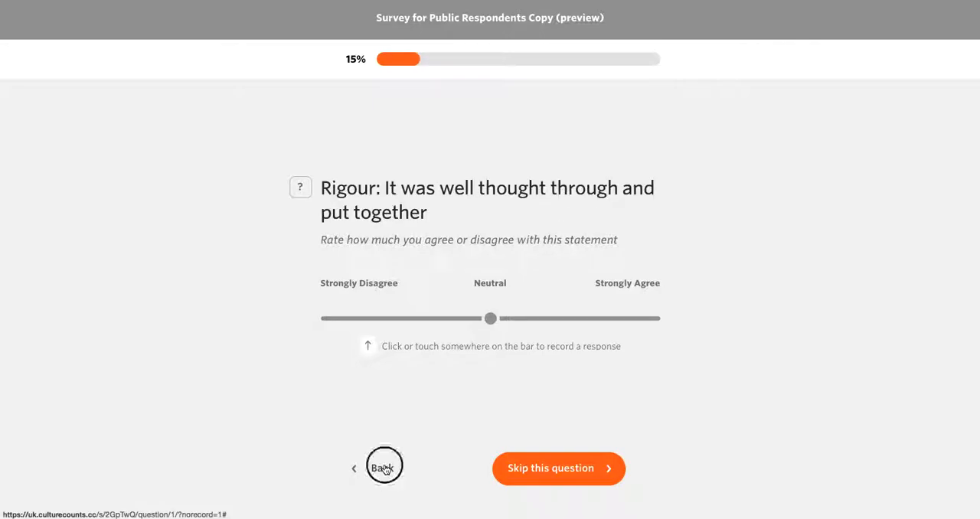
{"action": "left_click", "coordinate": [385, 470]}
{"action": "left_click", "coordinate": [383, 467]}
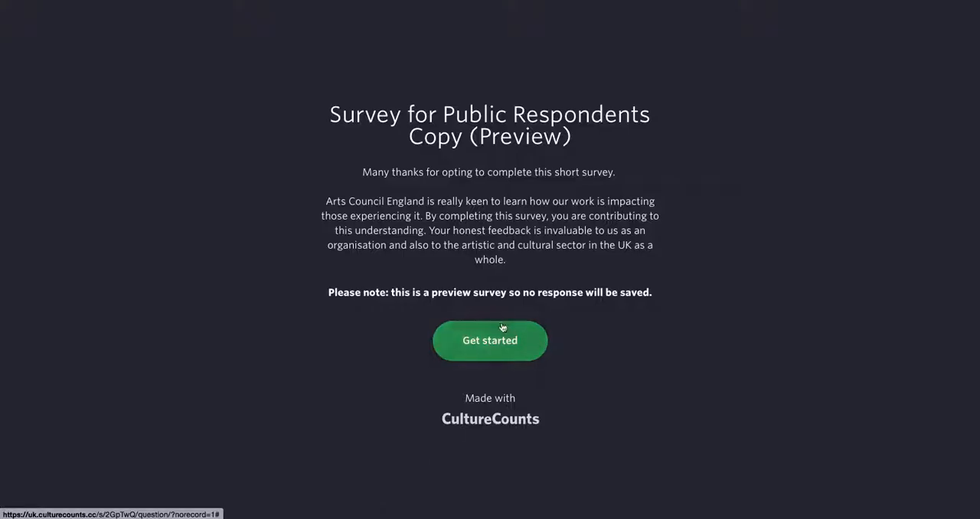